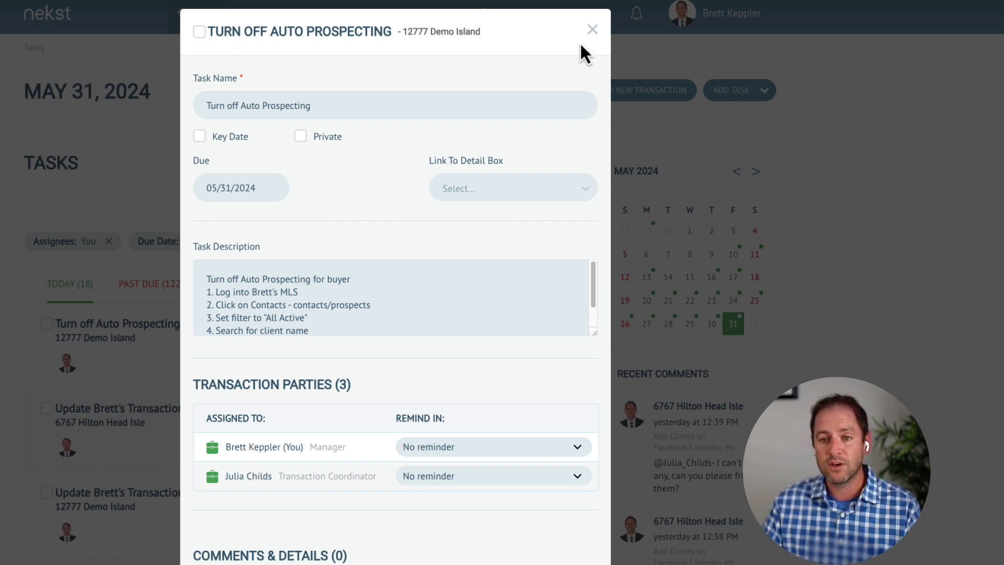
- Close the open task and bring up the team member and role assignment for the 12777 Demo Island transaction
left_click(592, 30)
left_click(103, 342)
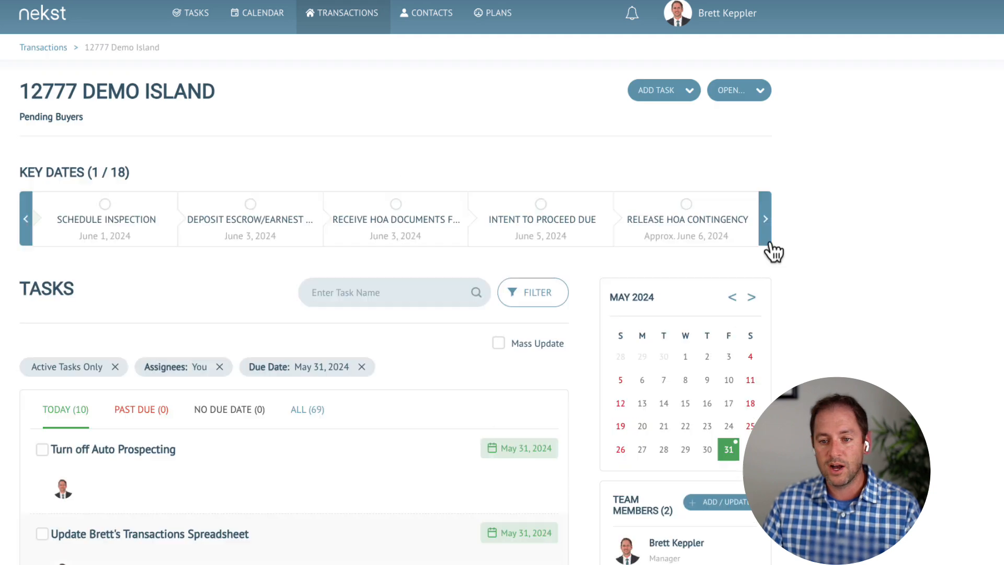
scroll(708, 473, "down", 1)
left_click(714, 484)
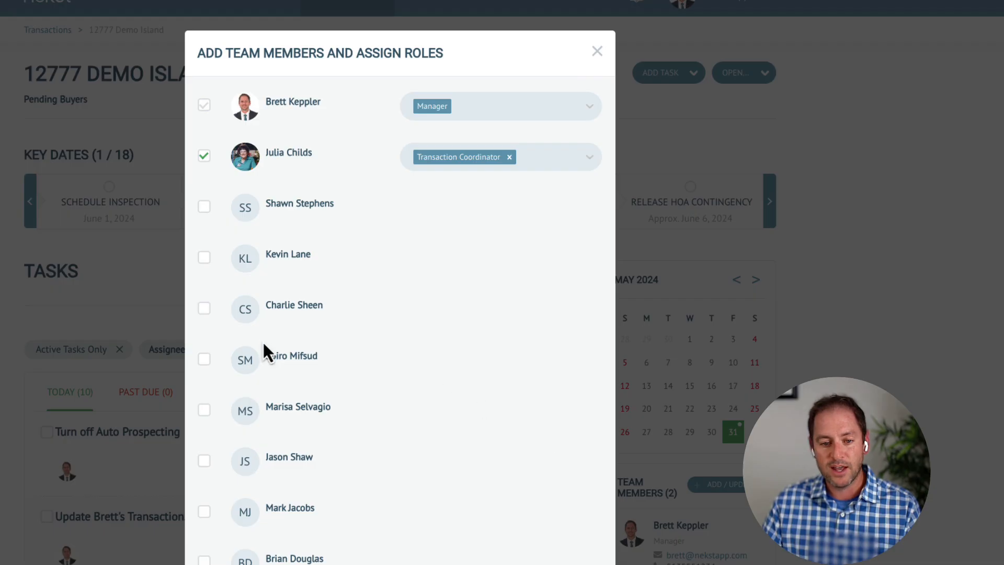
- Add the team members with initials SM and MS to the transaction, giving both the Real Estate Agent role
left_click(205, 409)
left_click(204, 360)
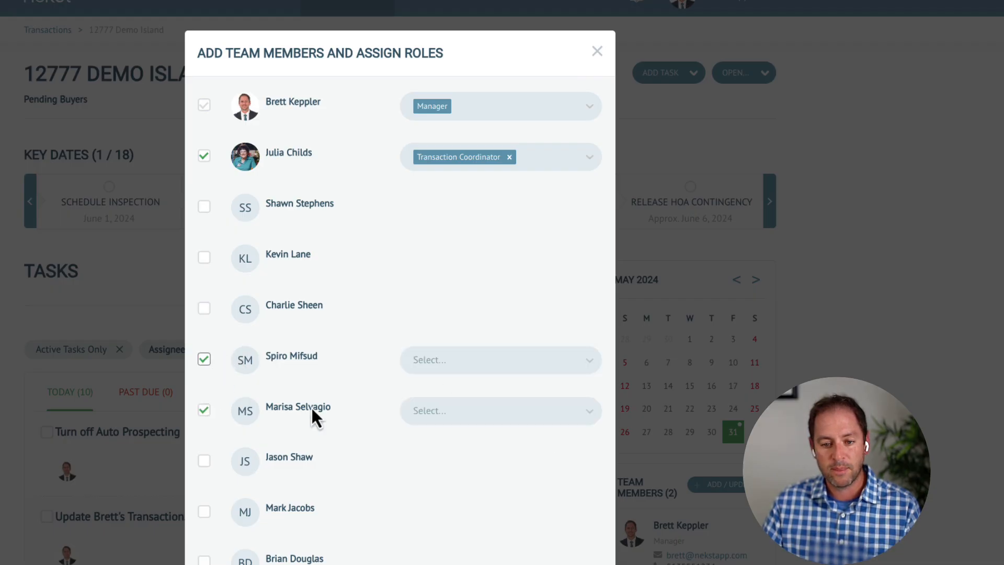
left_click(473, 368)
scroll(488, 458, "down", 2)
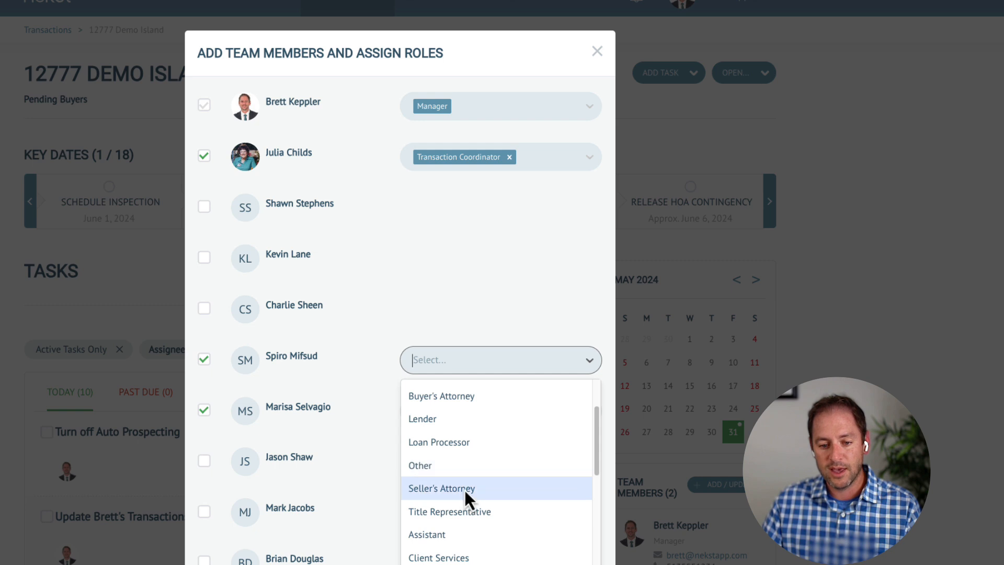
scroll(464, 488, "down", 1)
scroll(460, 504, "up", 3)
scroll(461, 471, "down", 5)
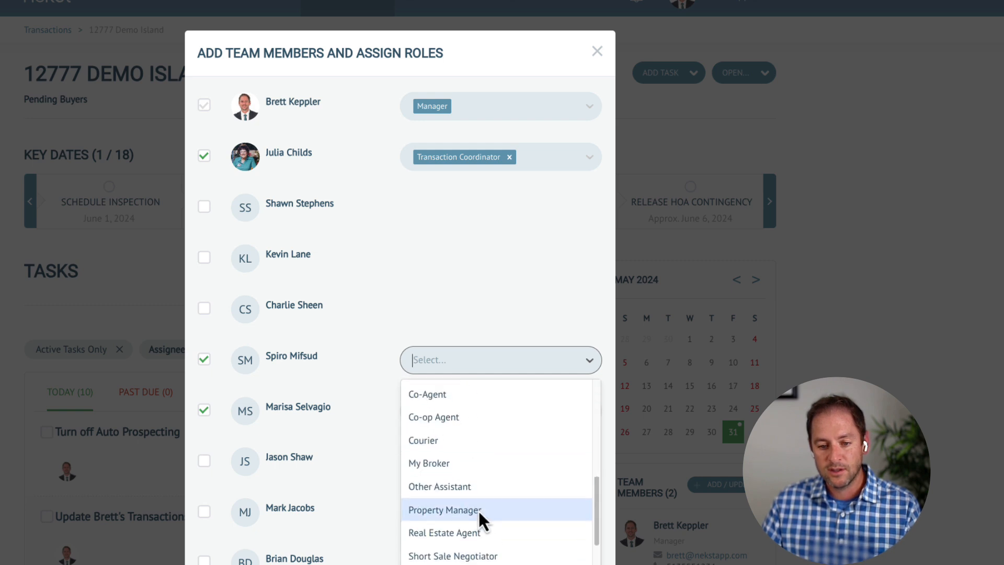
left_click(475, 532)
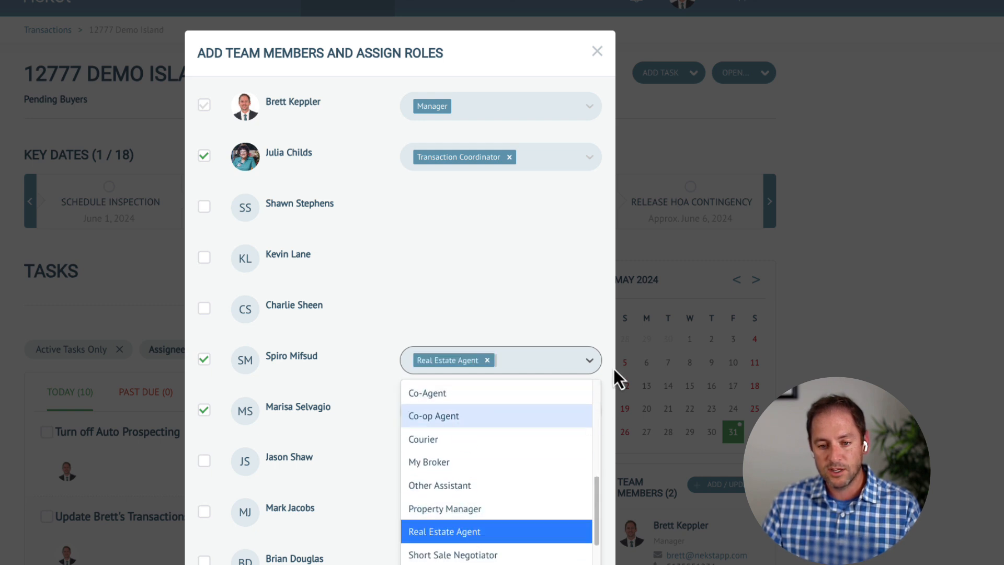
left_click(591, 362)
scroll(431, 359, "down", 1)
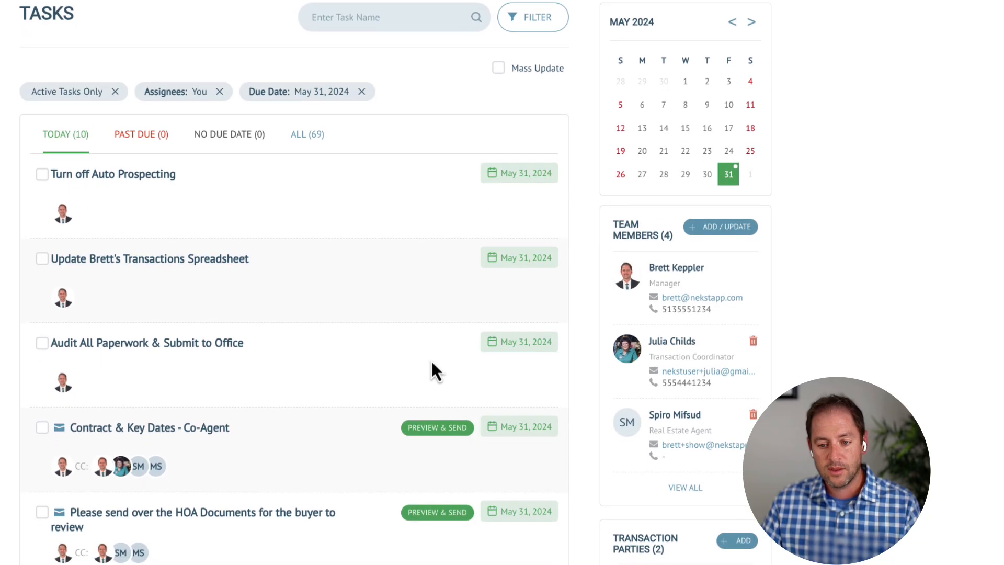
- Assign the transactions spreadsheet update task to both real estate agents as well and save the task
scroll(130, 408, "down", 2)
left_click(143, 125)
scroll(307, 251, "down", 3)
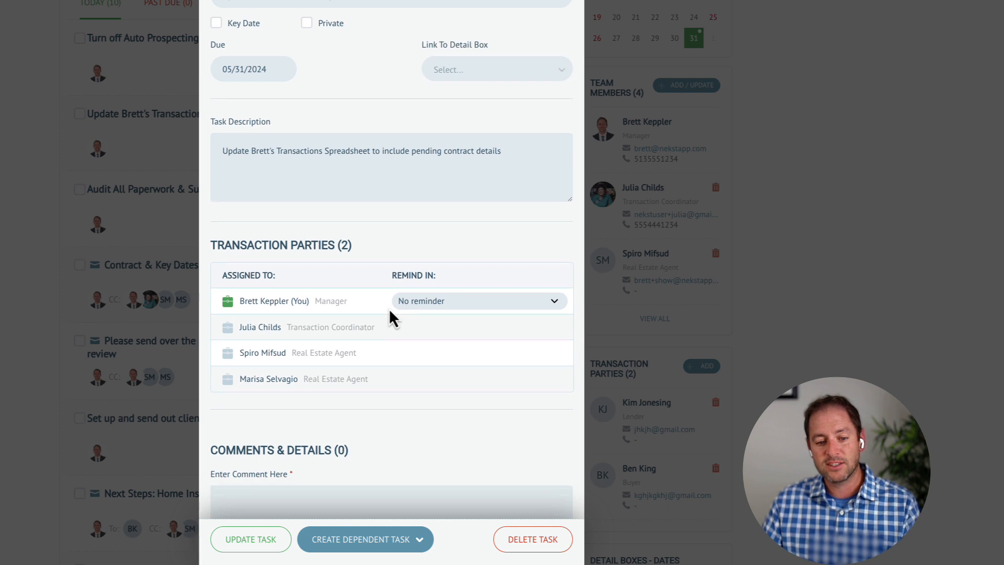
scroll(390, 310, "down", 1)
left_click(227, 313)
left_click(228, 338)
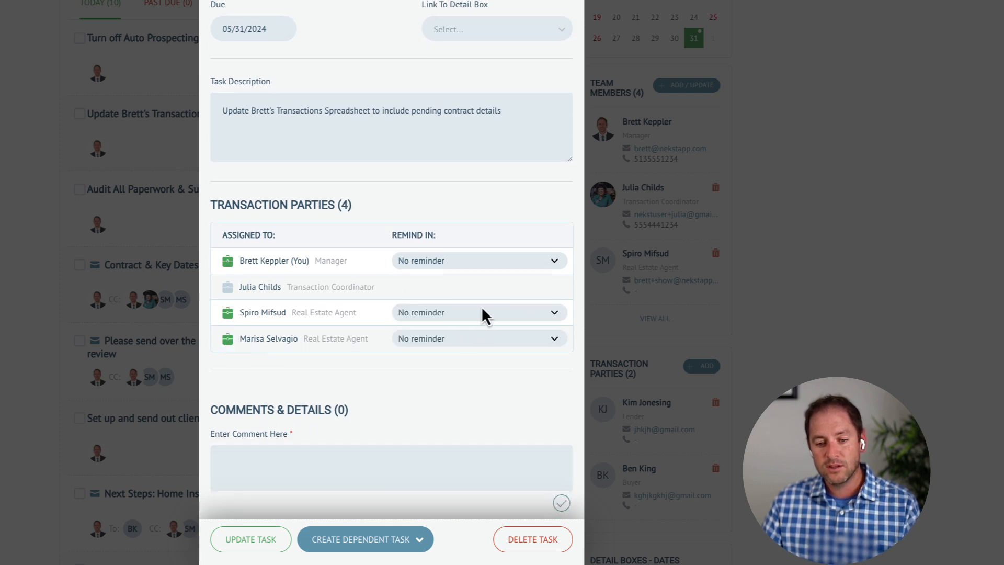
left_click(254, 547)
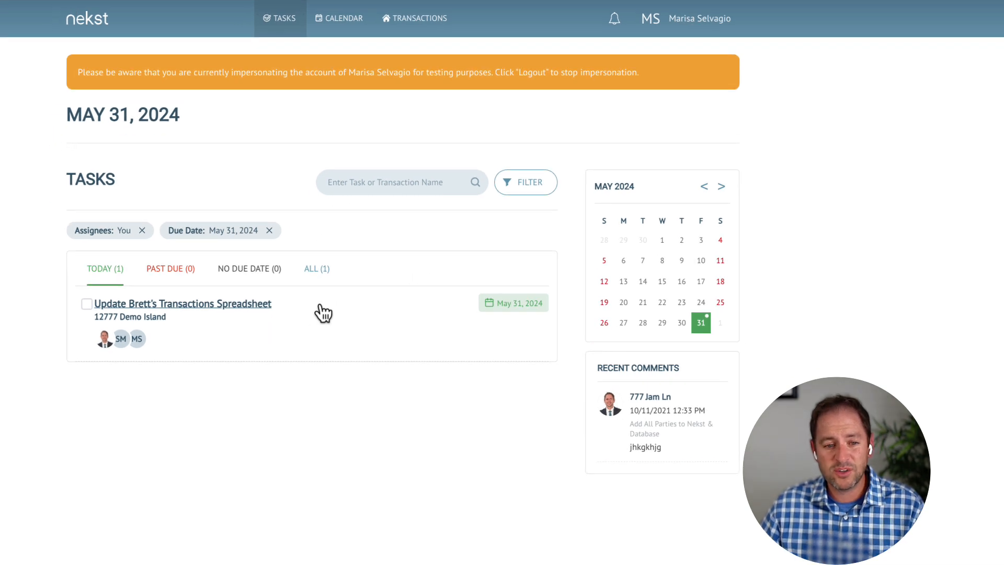
- As the impersonated agent, open the spreadsheet task in the 12777 Demo Island transaction and post the comment "THis is done."
left_click(146, 317)
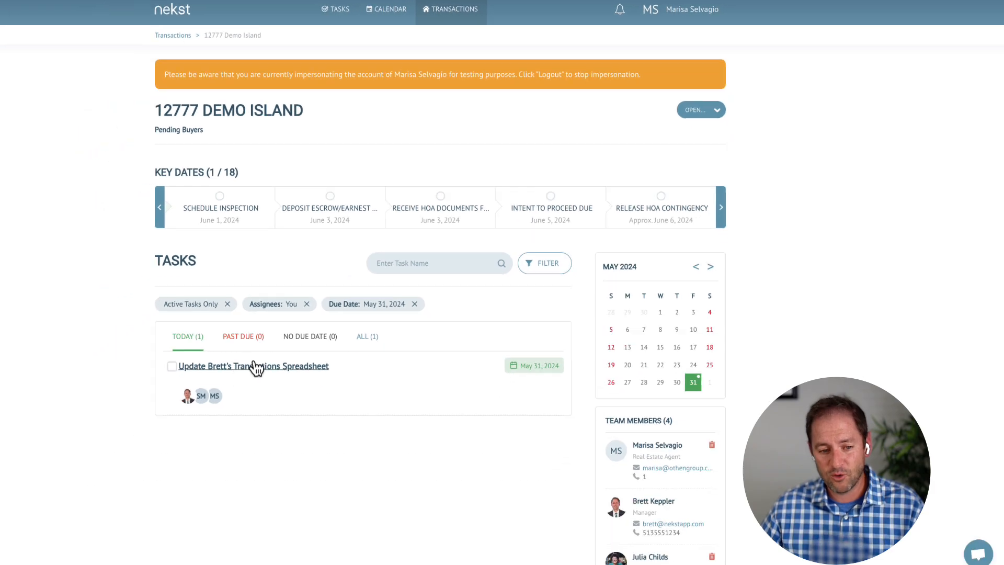
left_click(254, 357)
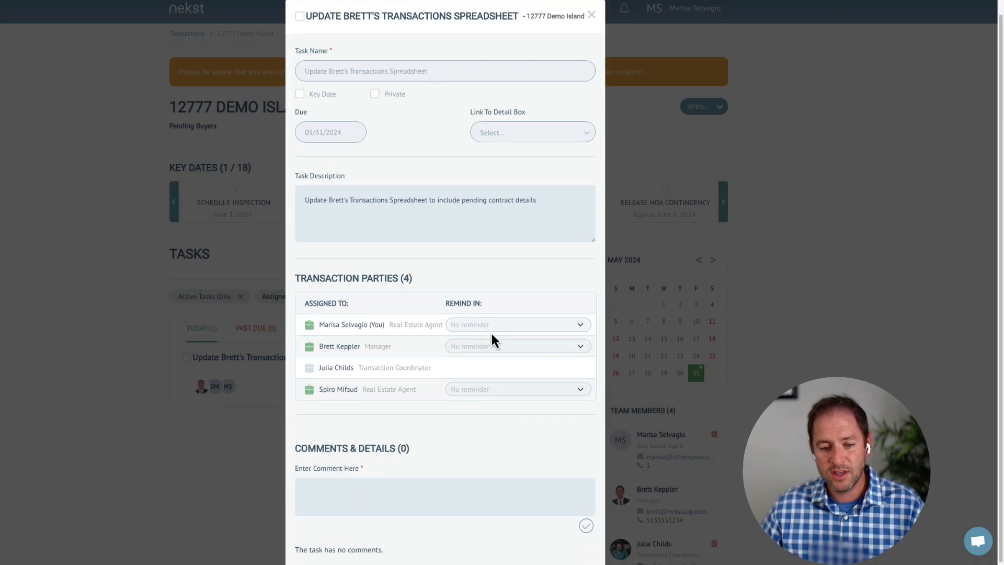
left_click(433, 488)
type("TH")
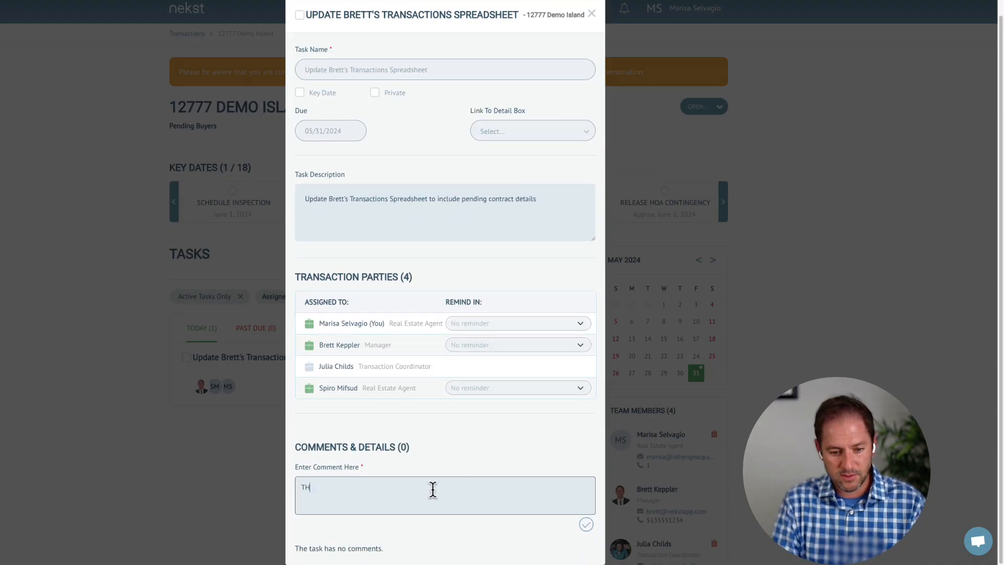
type("is is done.")
key("Return")
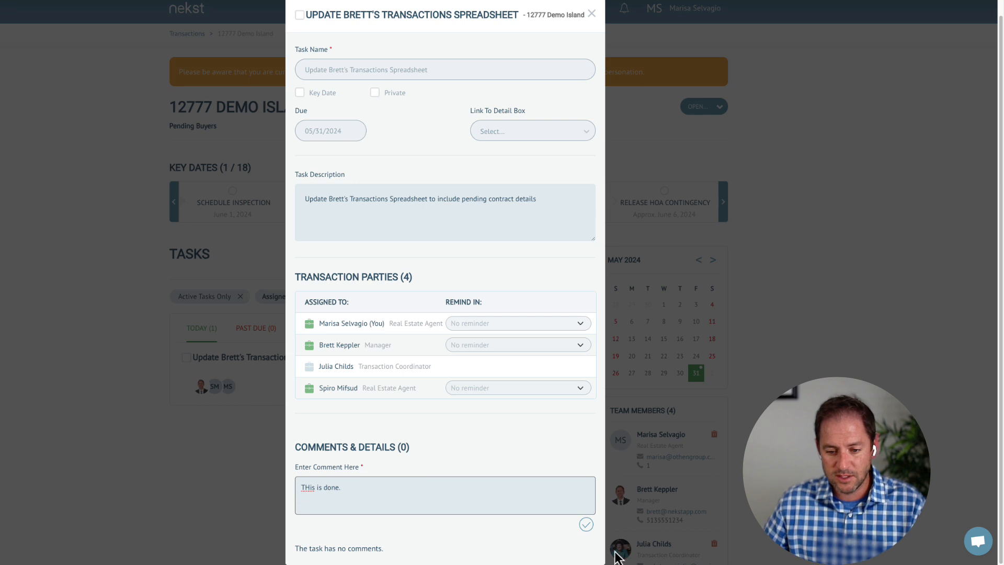
left_click(587, 524)
scroll(488, 419, "down", 1)
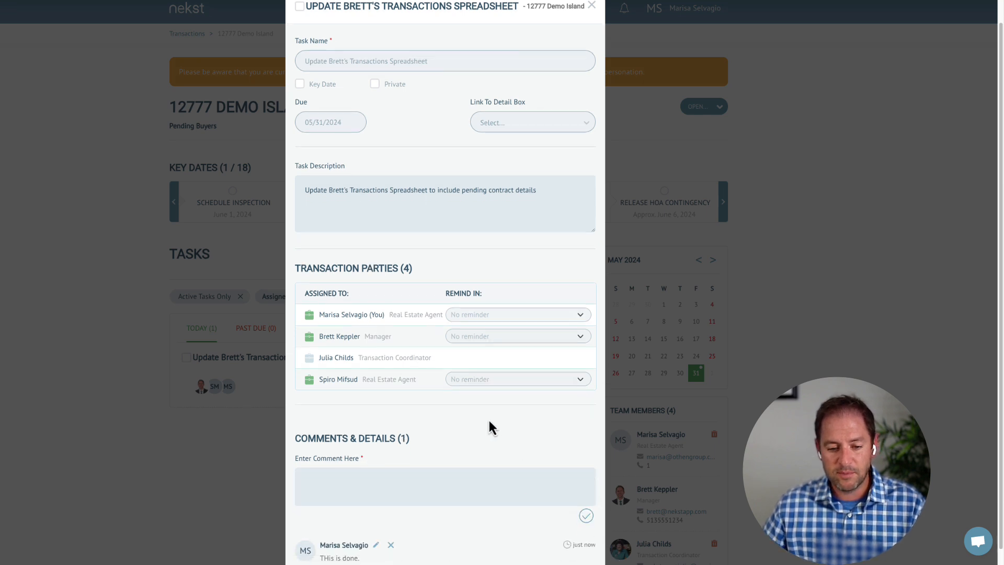
scroll(414, 395, "up", 2)
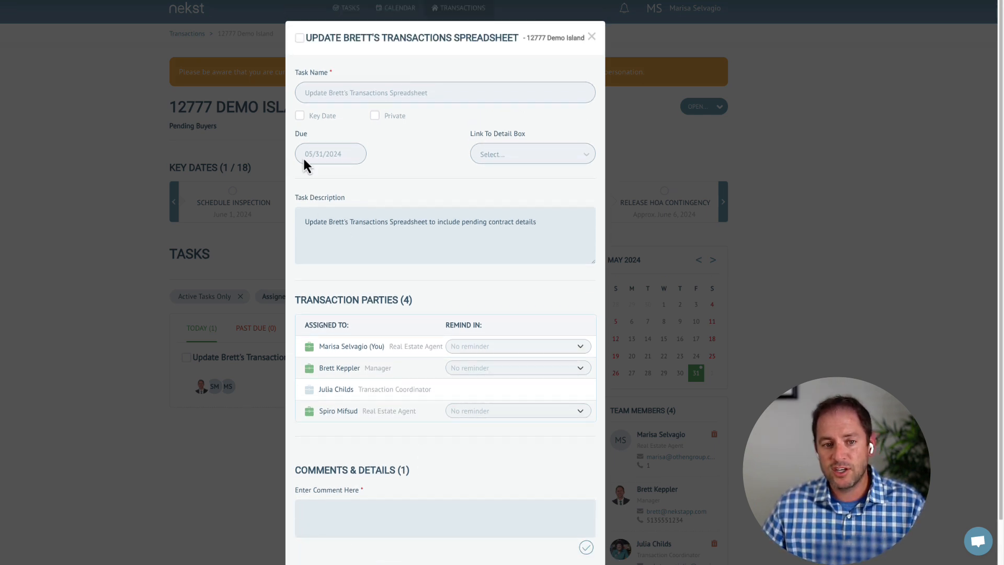
left_click(21, 340)
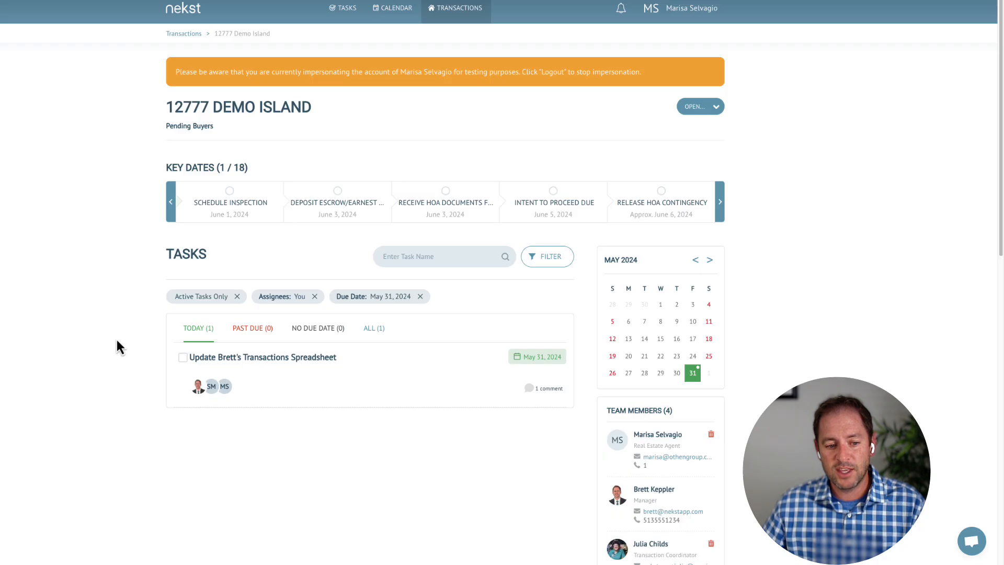
- Mark the spreadsheet task complete as the agent and log out of the impersonated account
left_click(183, 363)
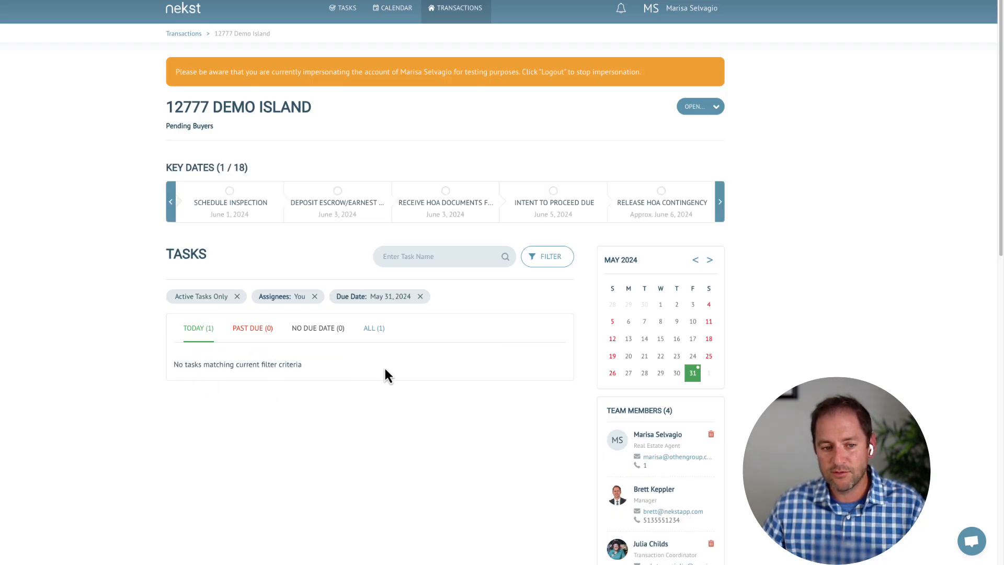
left_click(691, 9)
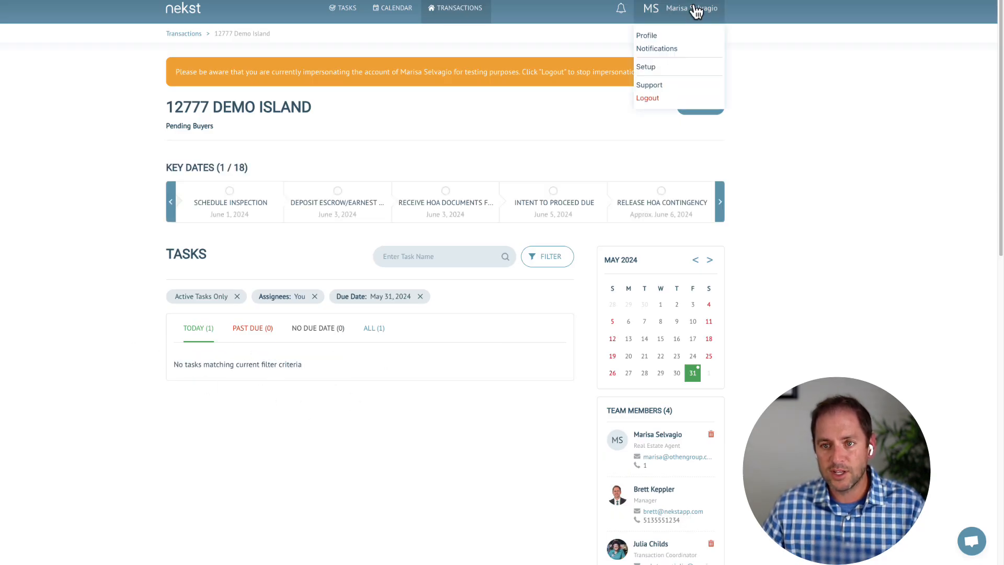
left_click(651, 99)
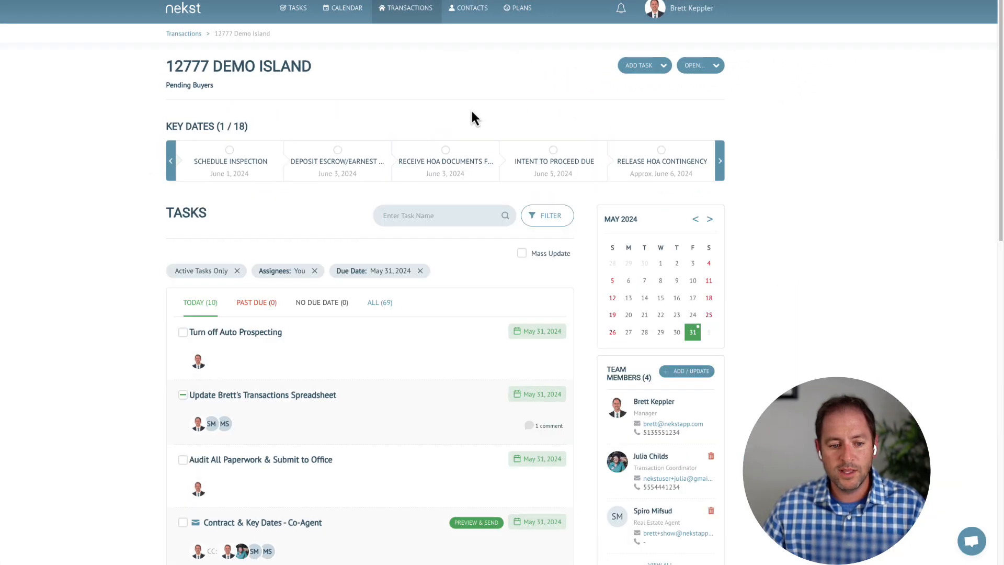
- Review the spreadsheet task's assigned parties, completion entry and comments from the manager's account
scroll(470, 117, "down", 3)
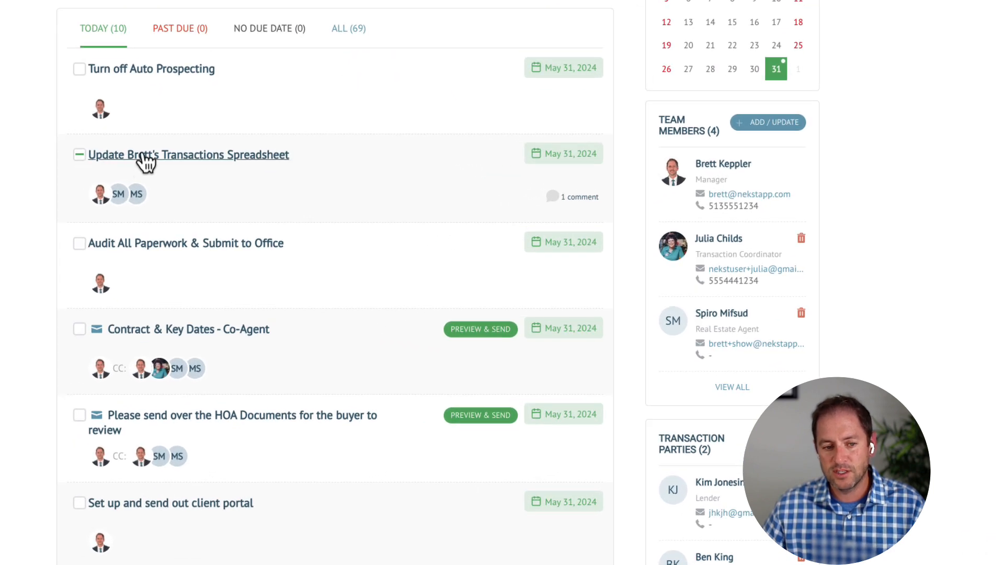
left_click(142, 155)
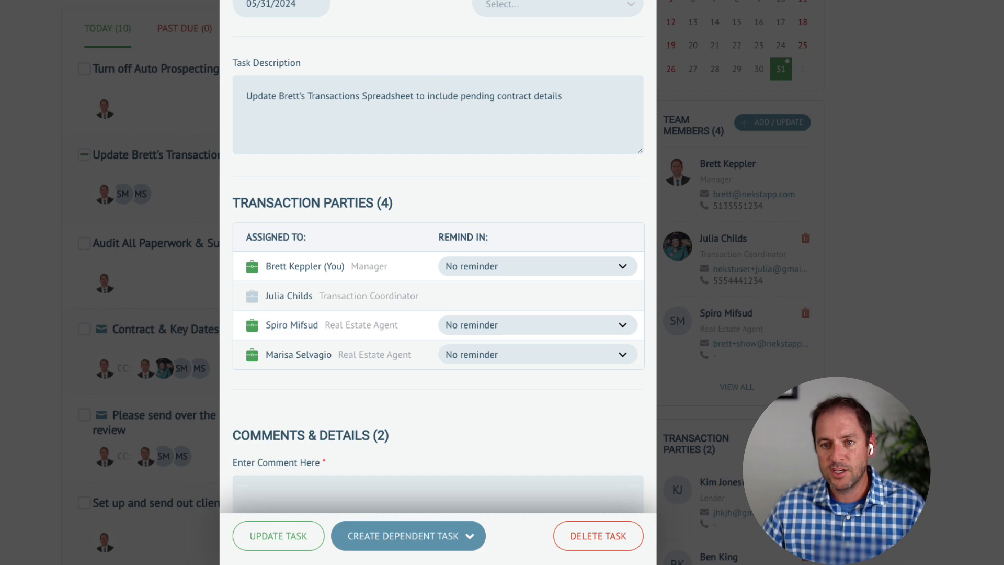
key("Escape")
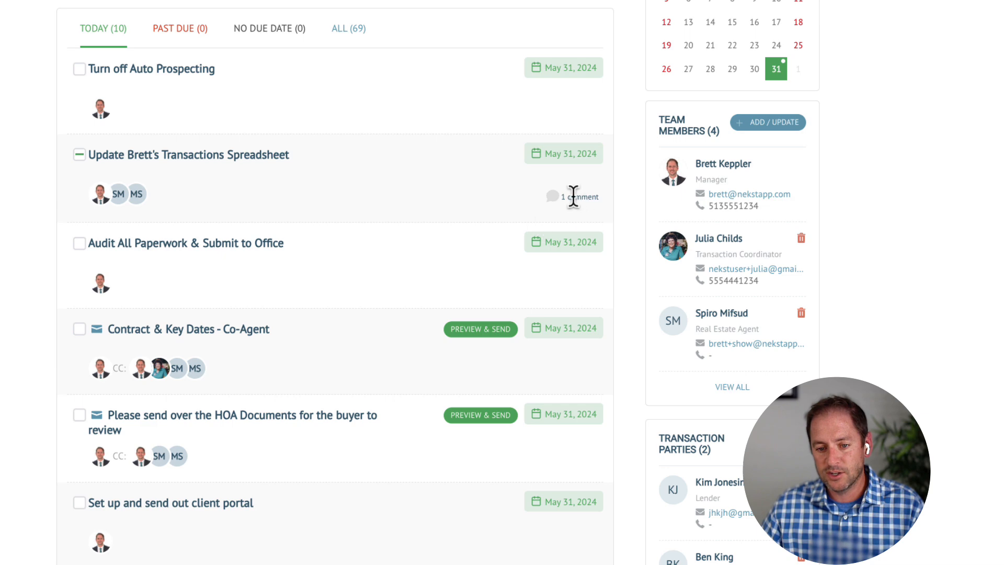
left_click(258, 157)
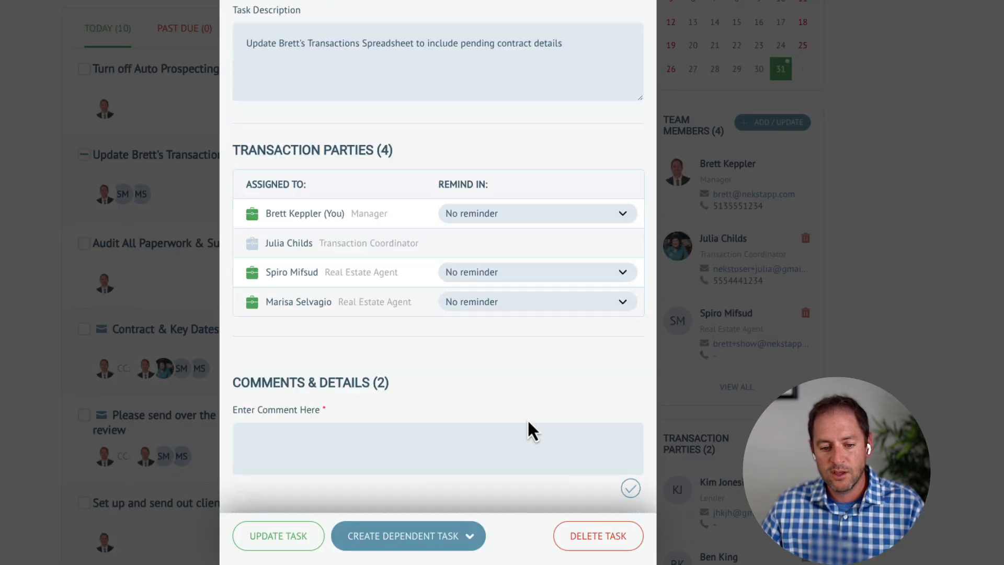
scroll(532, 430, "down", 3)
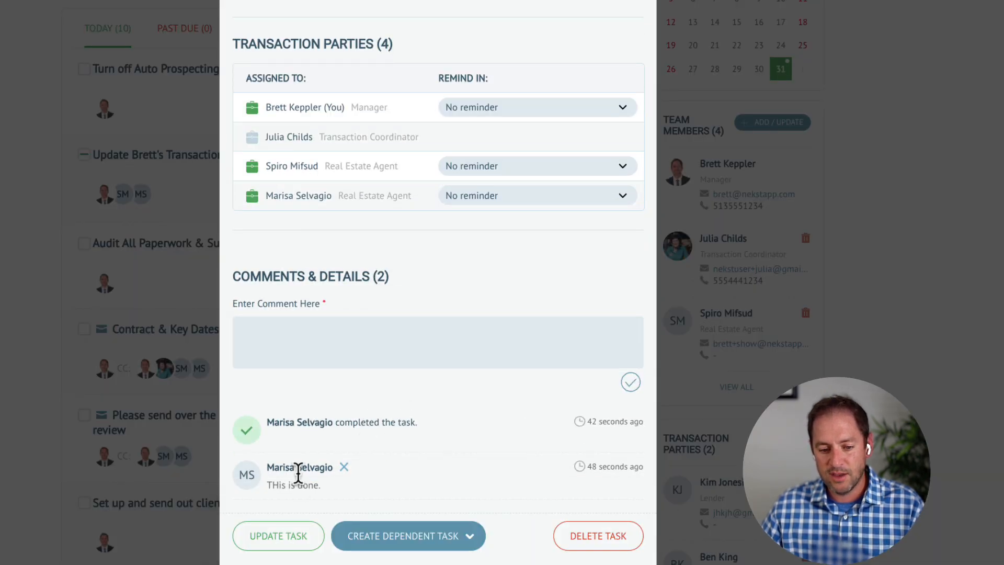
left_click_drag(268, 485, 328, 488)
scroll(486, 115, "up", 3)
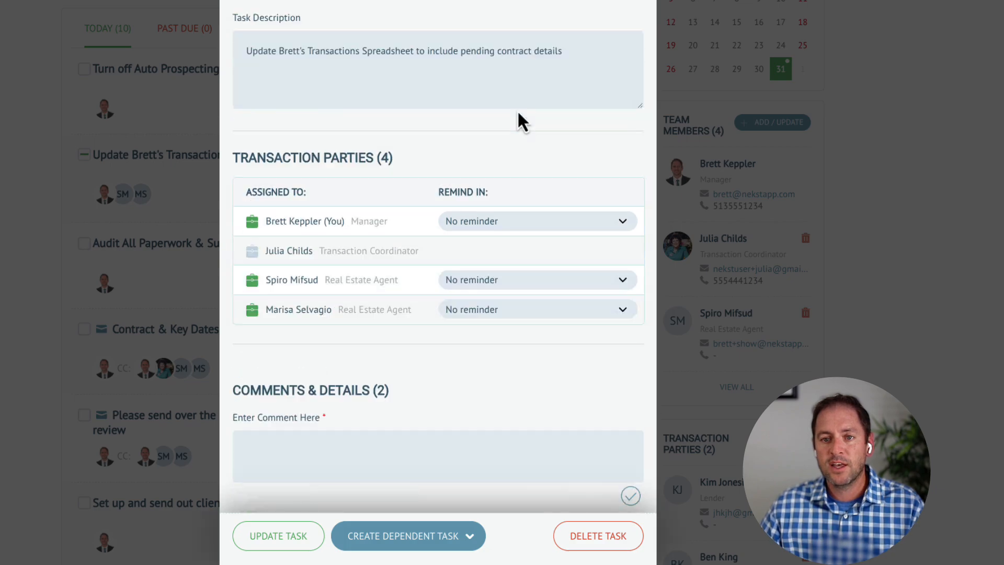
left_click(162, 198)
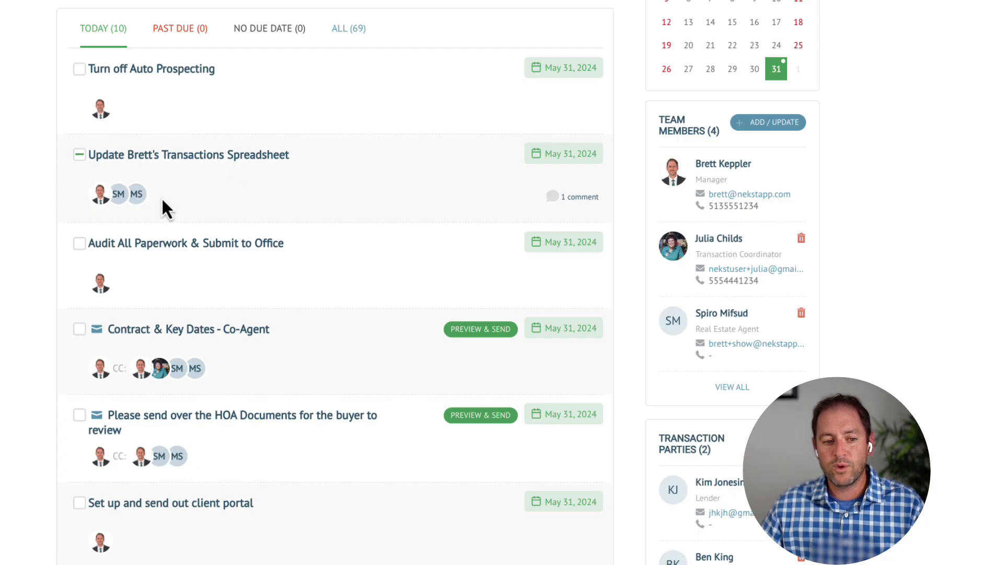
- Mark the transactions spreadsheet update task complete as the manager
left_click(80, 156)
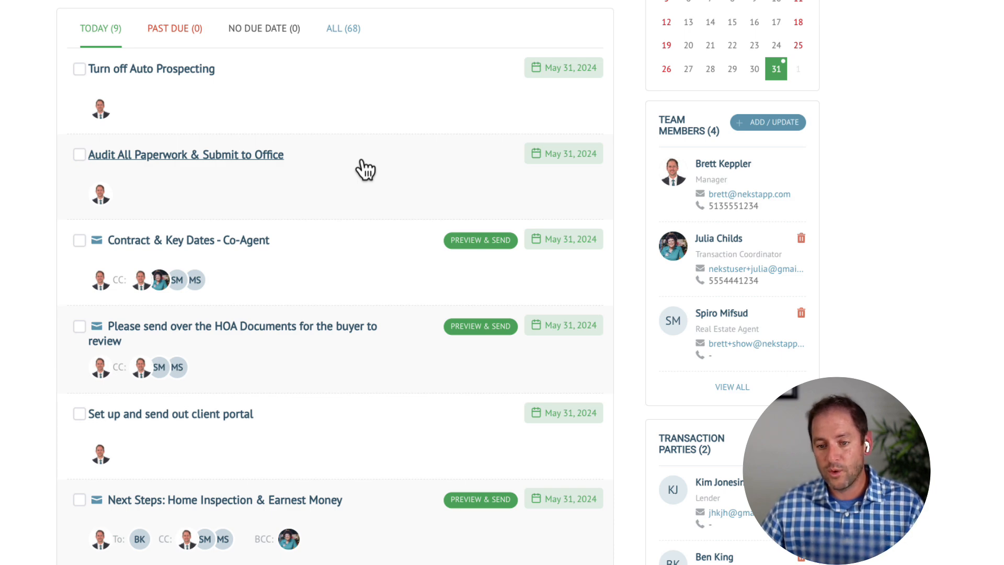
scroll(363, 184, "up", 1)
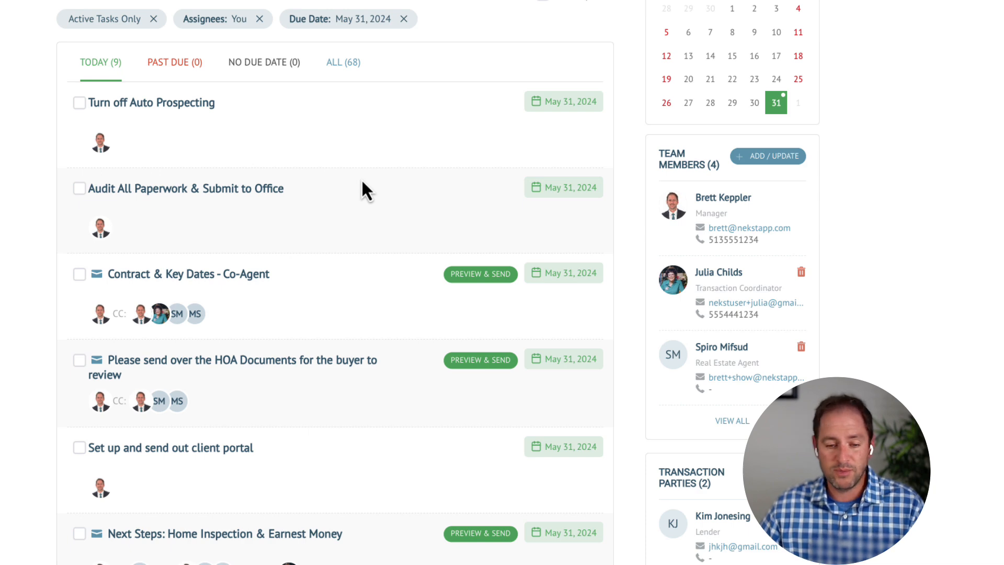
scroll(362, 180, "up", 3)
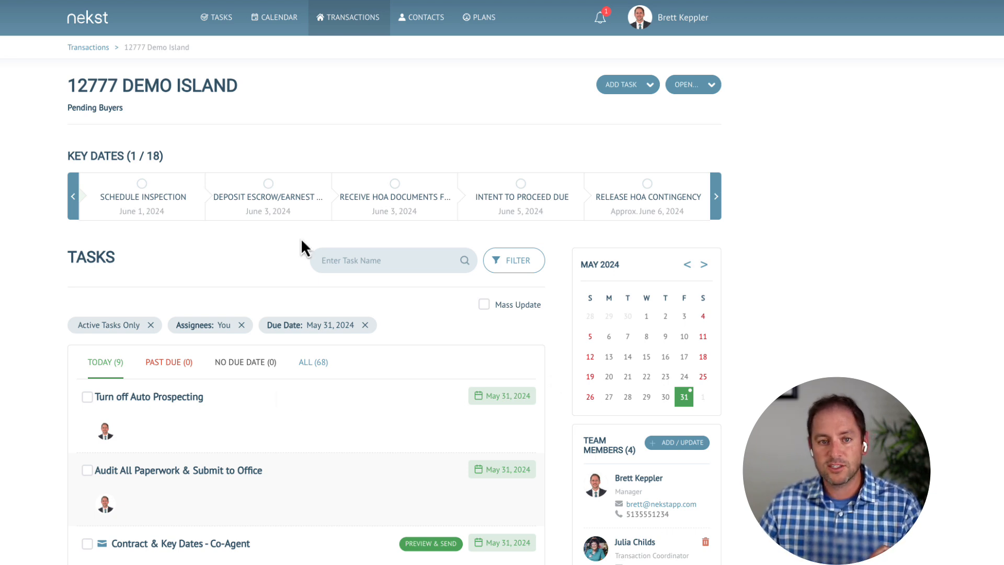
- Filter the action plans to Pending Buyer and open the Execute Purchase Contract task in "#DEMO - Buyer Financing Closing Plan 3.0"
left_click(480, 18)
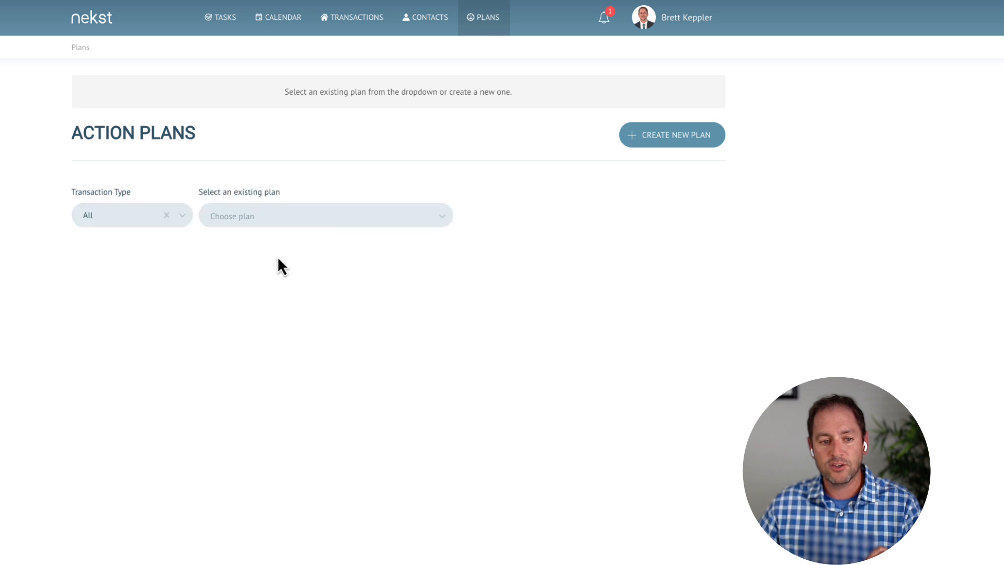
left_click(166, 216)
left_click(146, 218)
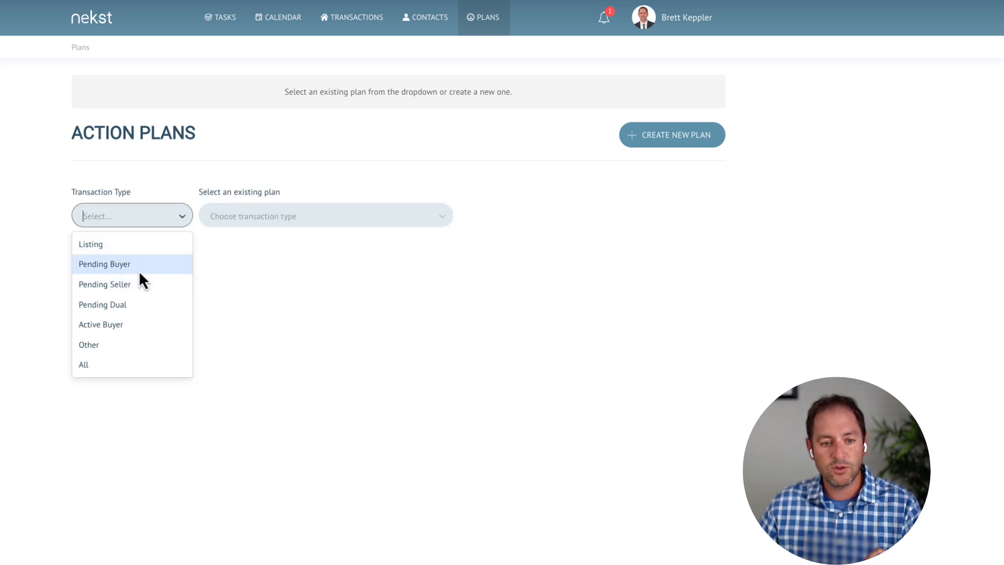
left_click(139, 271)
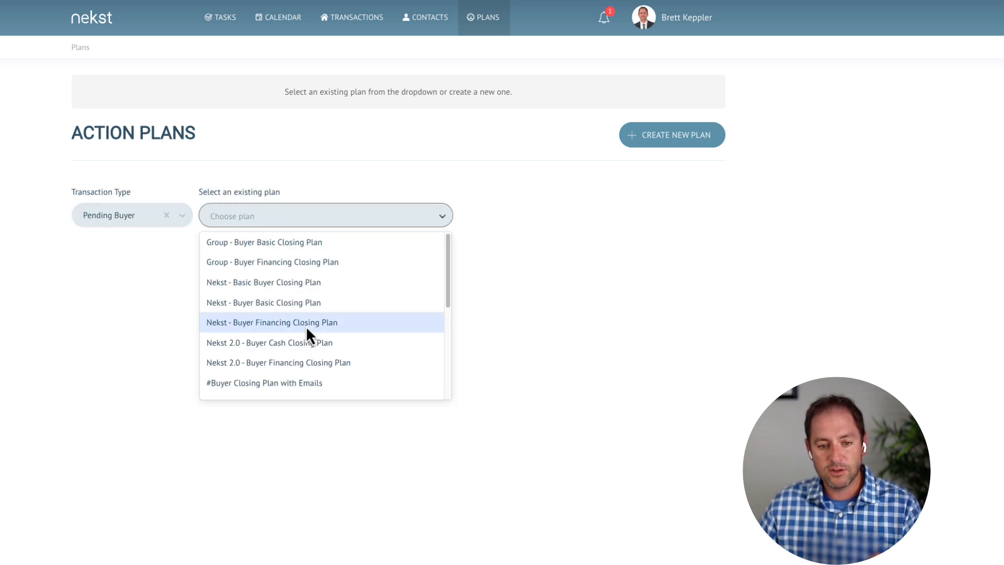
scroll(305, 340, "down", 4)
left_click(256, 313)
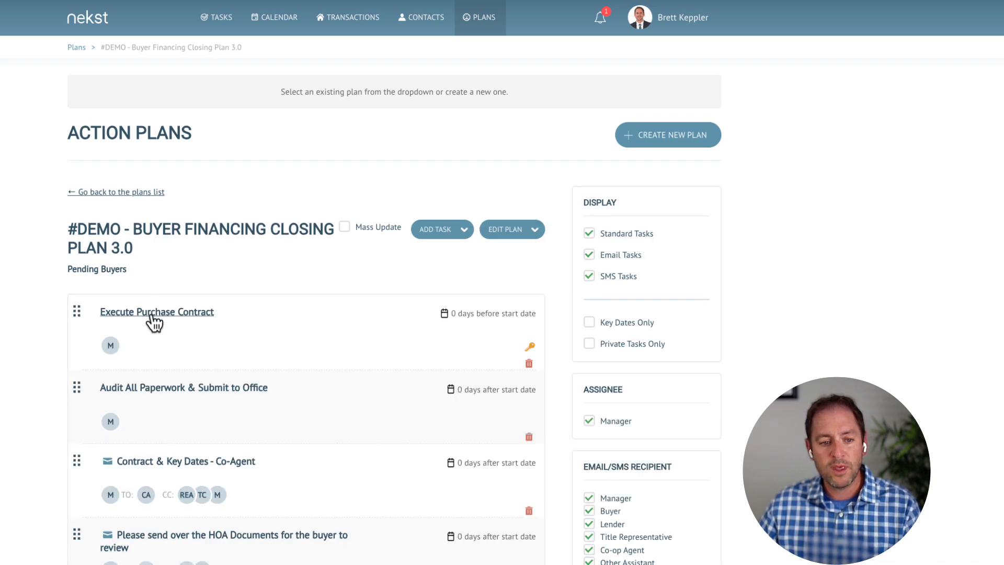
left_click(154, 314)
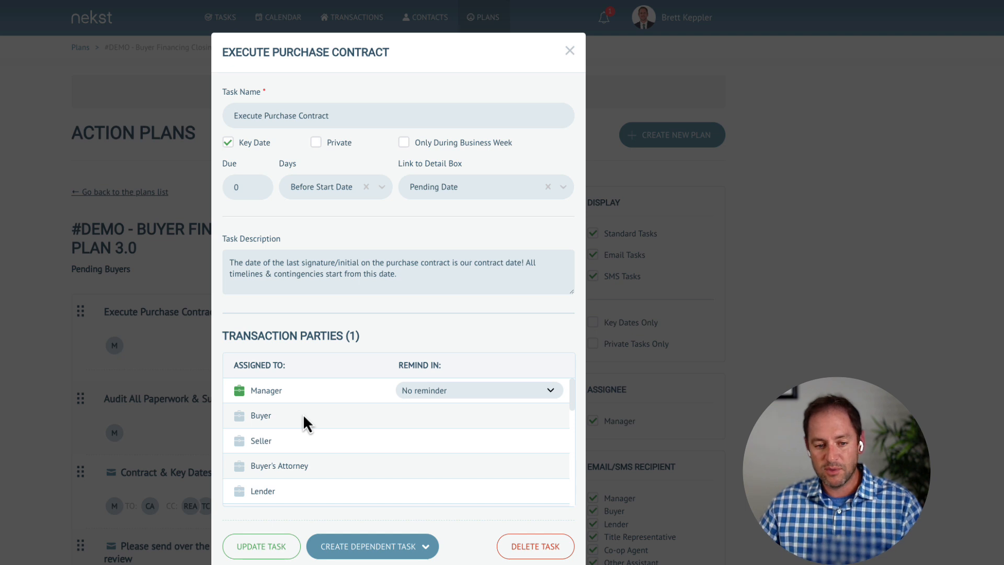
- Try adding the Buyer, Seller, Buyer's Attorney and Lender roles as assignees of the Execute Purchase Contract task
scroll(334, 424, "down", 1)
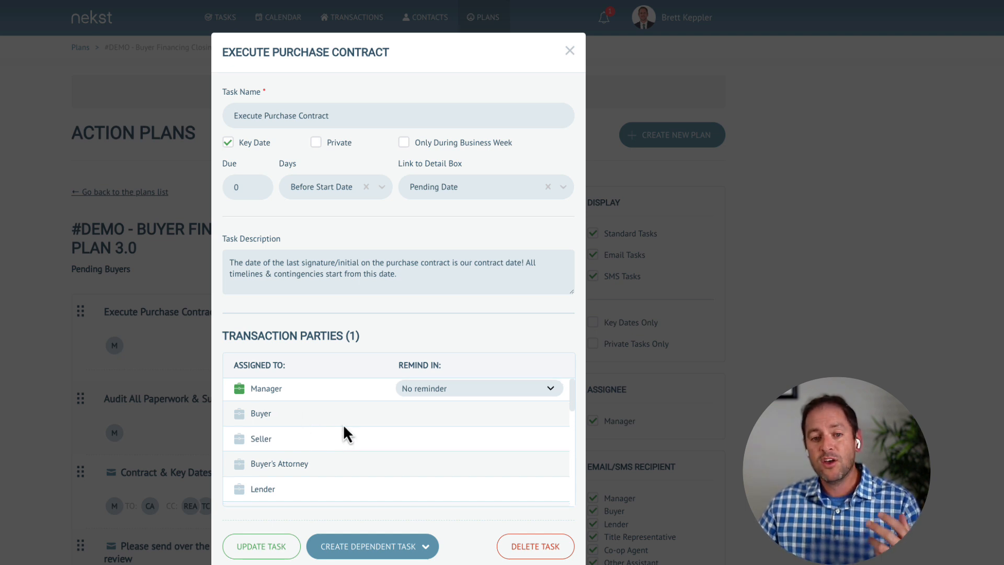
scroll(311, 434, "down", 6)
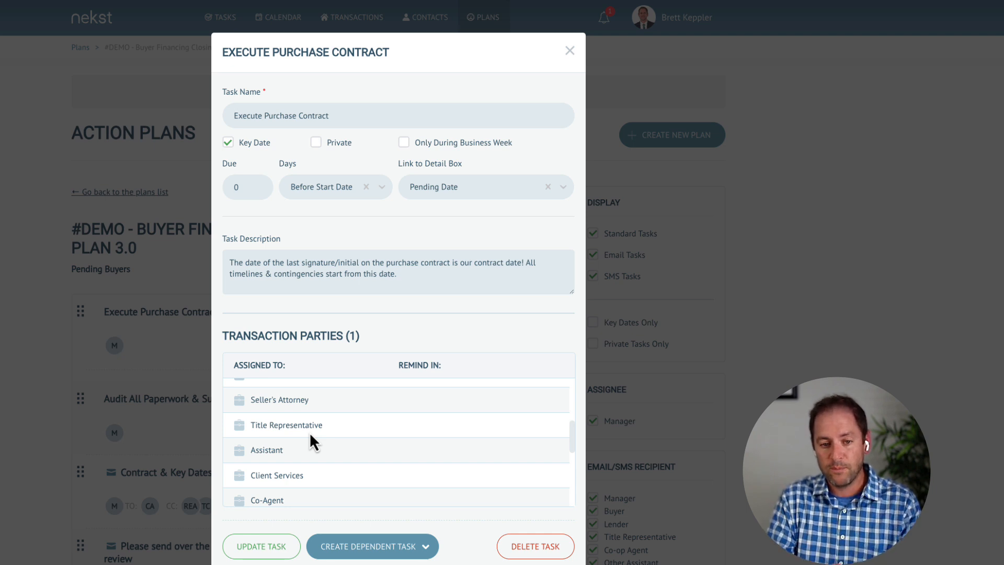
scroll(310, 432, "up", 6)
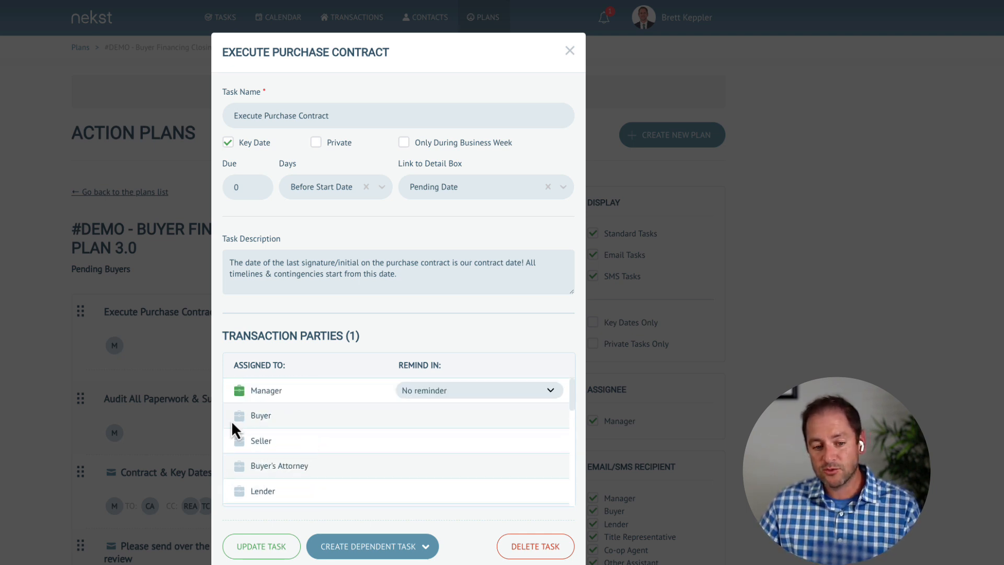
left_click(241, 421)
left_click(241, 445)
left_click(240, 469)
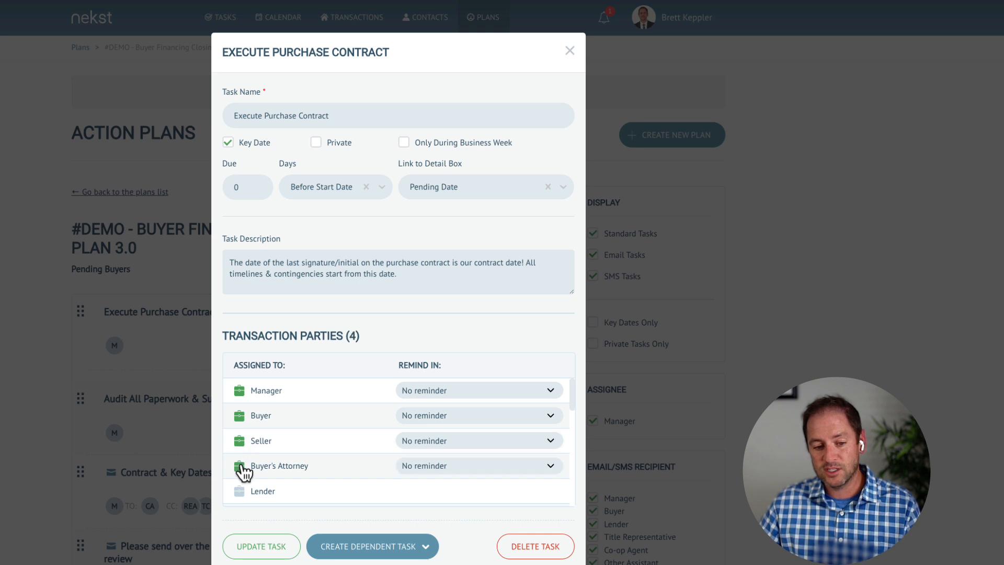
left_click(239, 491)
- Unassign the Lender, Buyer's Attorney, Seller and Buyer roles and close the Execute Purchase Contract task without updating it
left_click(239, 490)
left_click(240, 466)
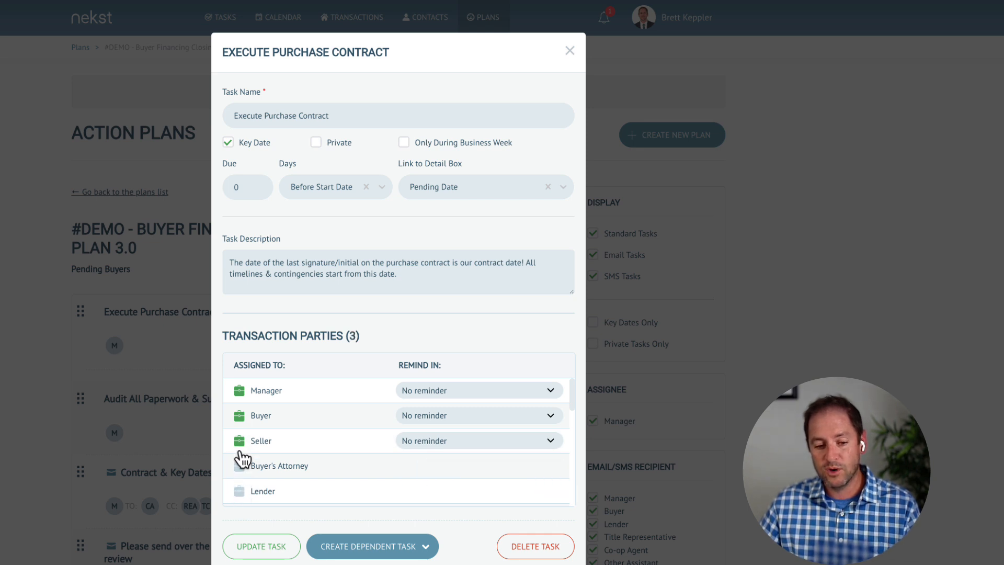
left_click(239, 440)
left_click(241, 417)
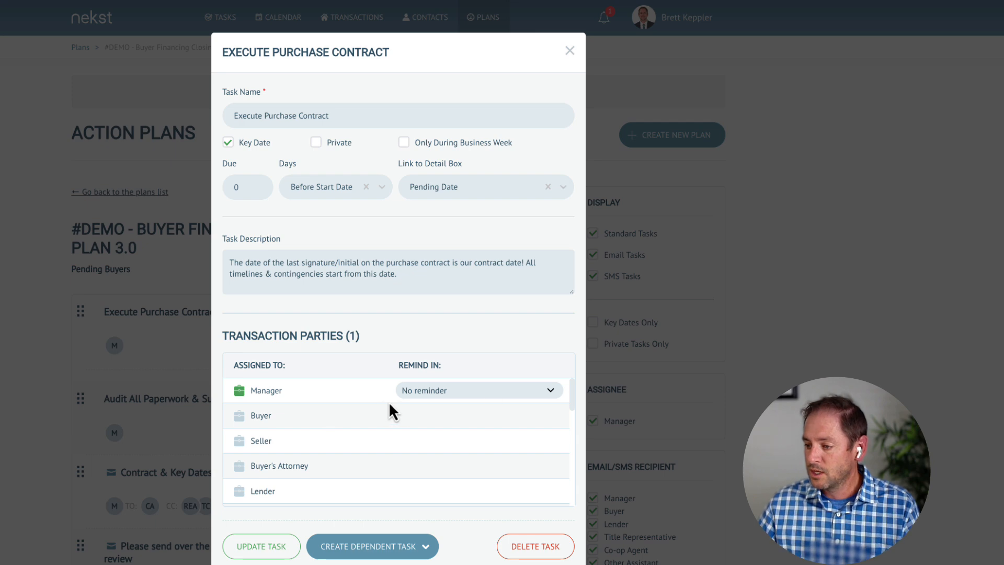
left_click(570, 54)
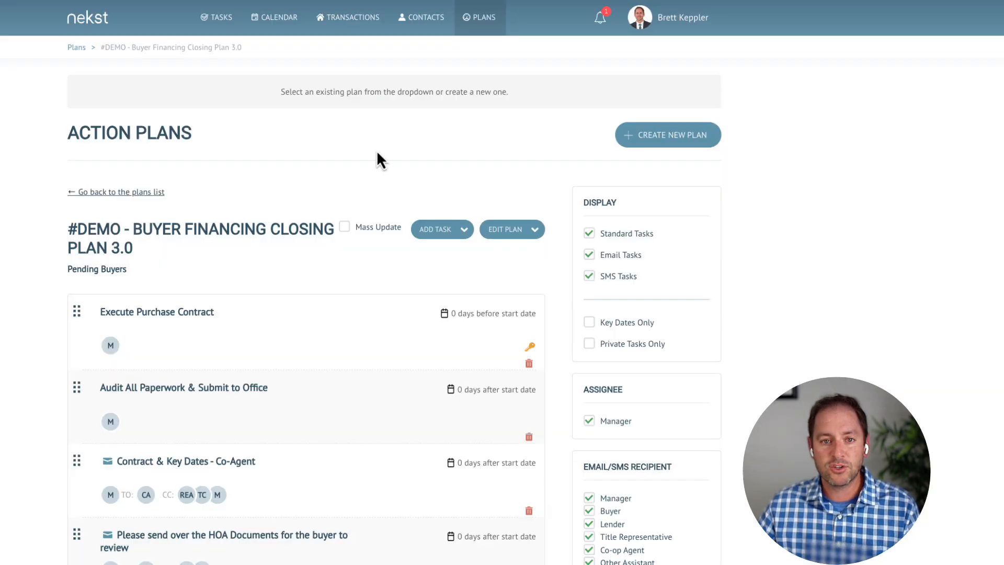
- Filter the active transactions to only those assigned to the transaction coordinator, keeping all transaction types included
left_click(356, 21)
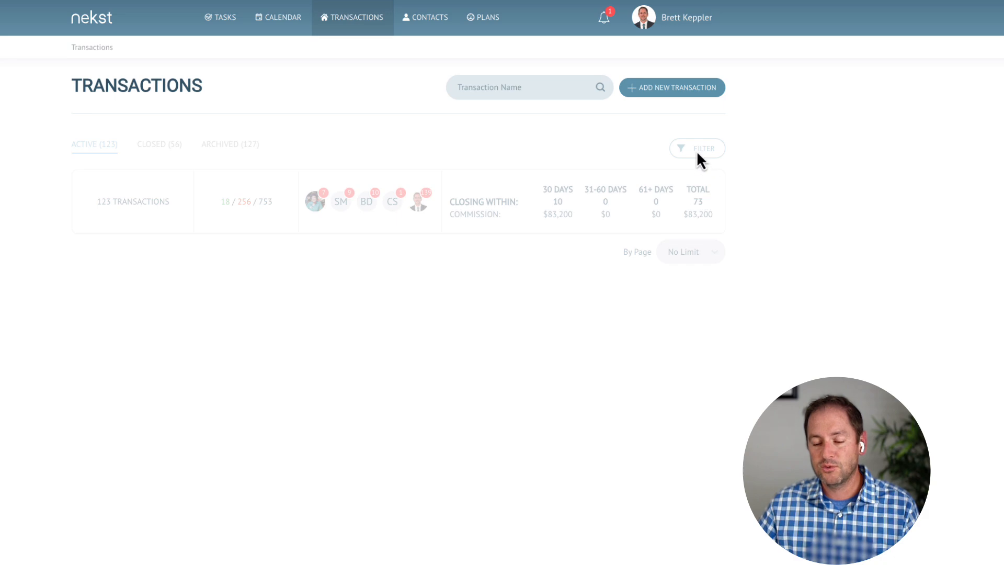
left_click(696, 151)
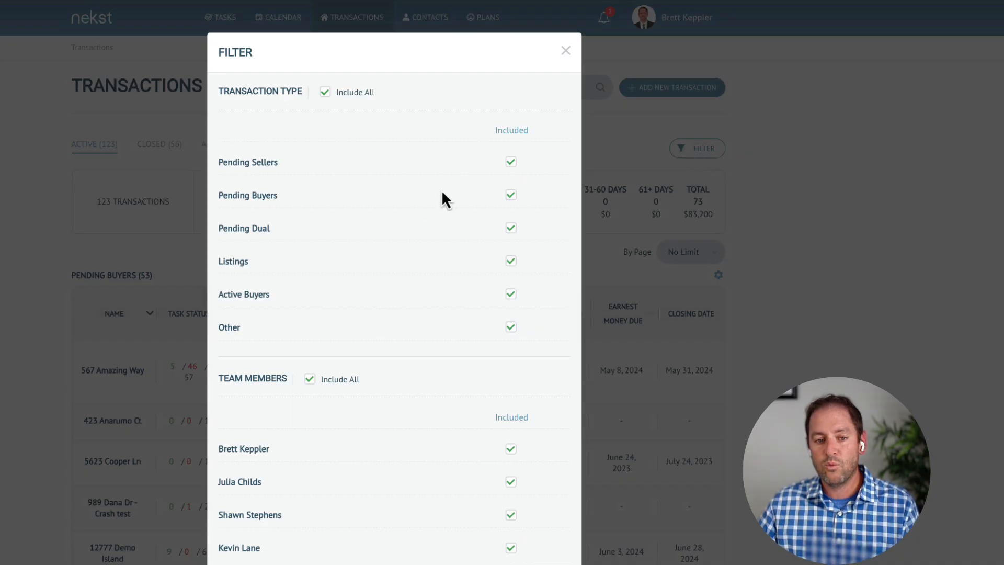
left_click(310, 380)
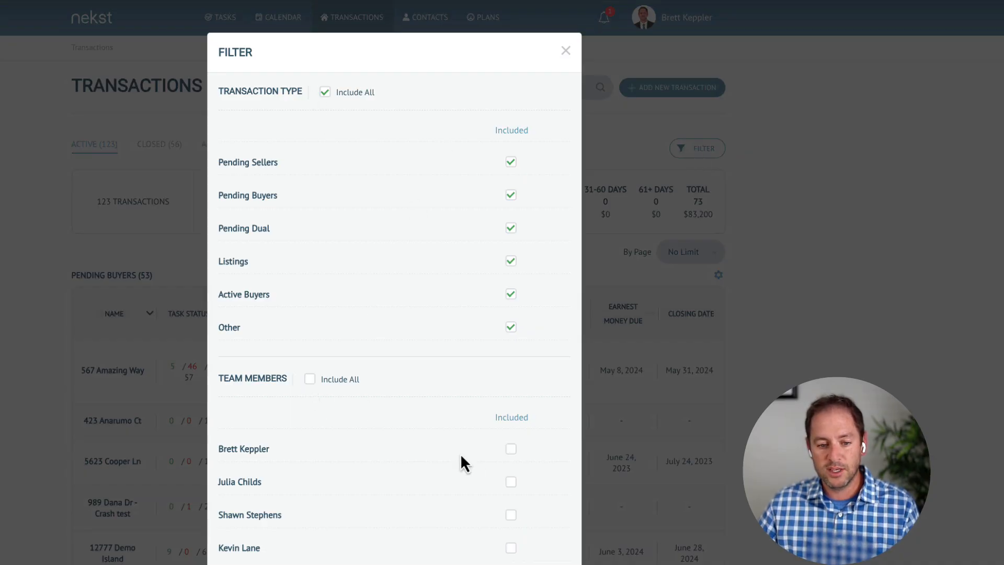
left_click(511, 482)
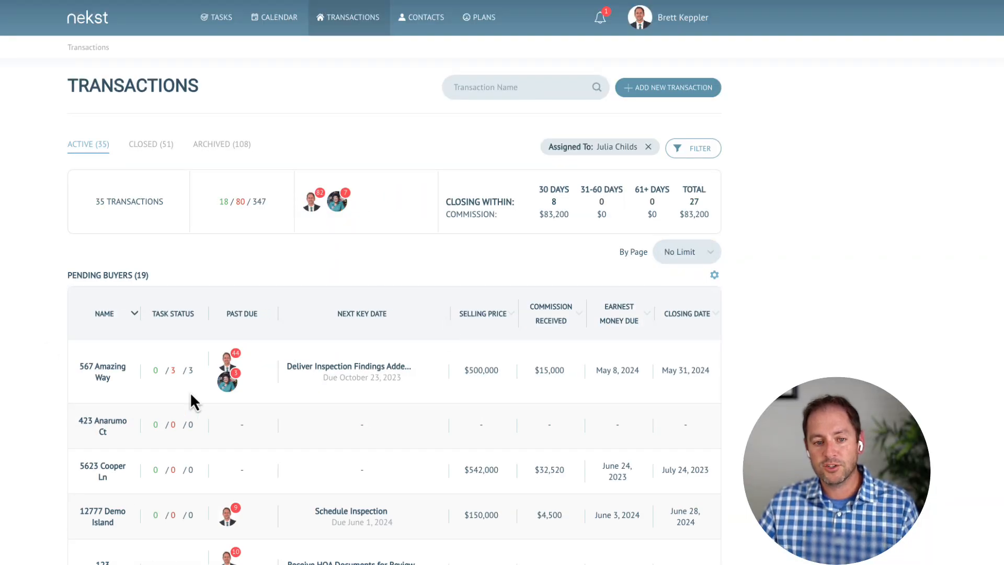
- Examine the coordinator's filtered transactions for task status, past-due tasks and the commission closing within 30 days
scroll(335, 331, "down", 5)
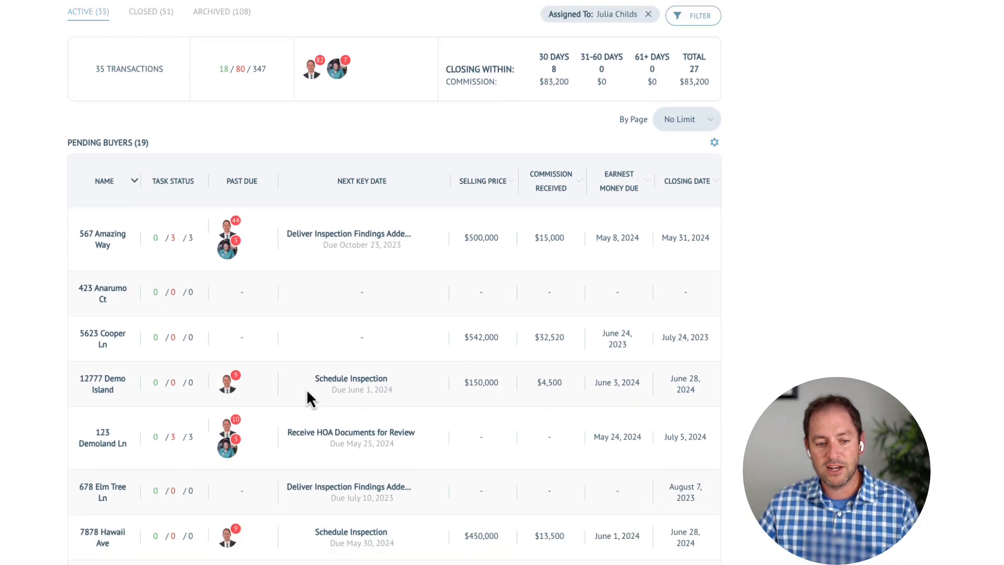
scroll(206, 448, "down", 6)
scroll(203, 447, "up", 7)
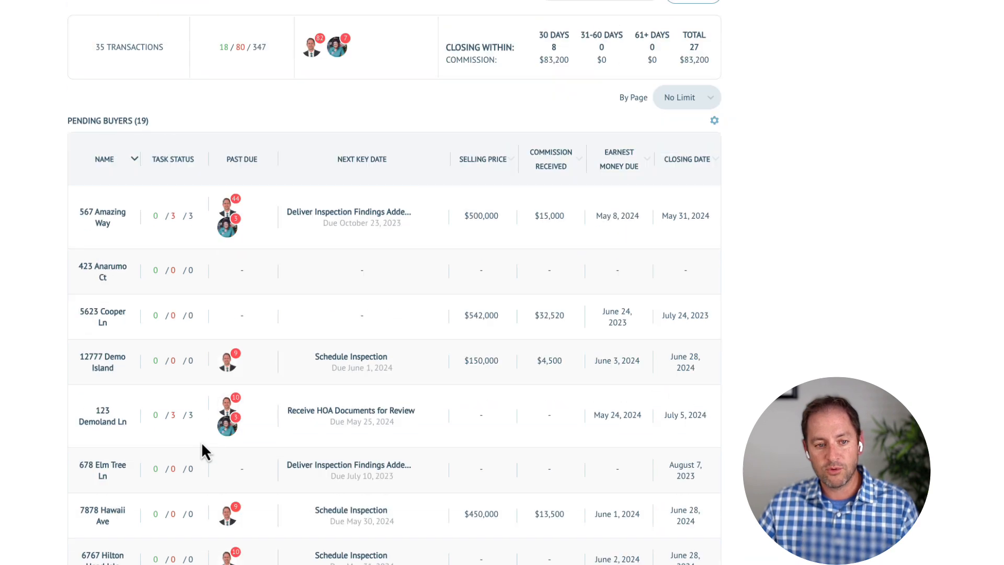
left_click_drag(168, 216, 179, 225)
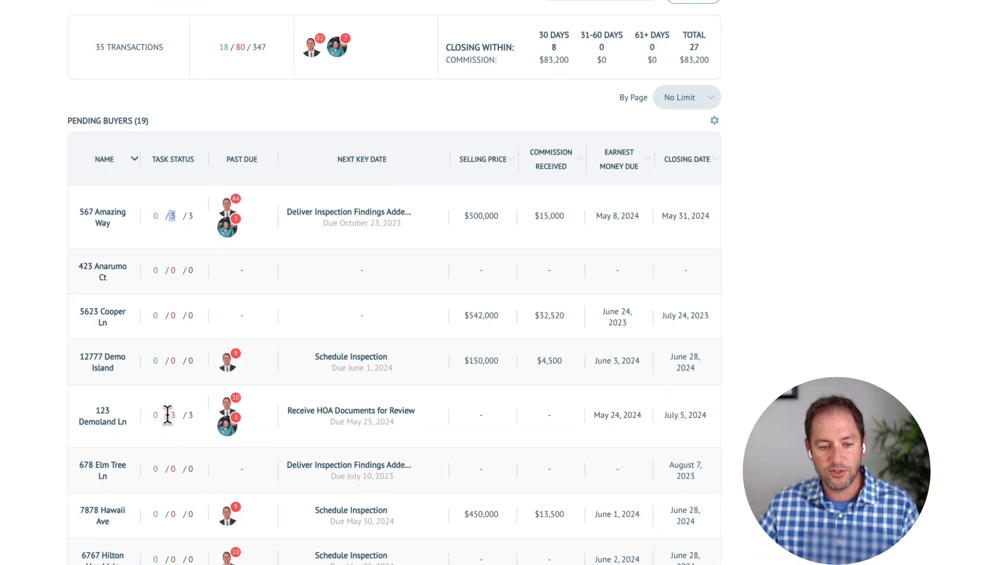
left_click_drag(168, 415, 186, 412)
scroll(287, 462, "up", 3)
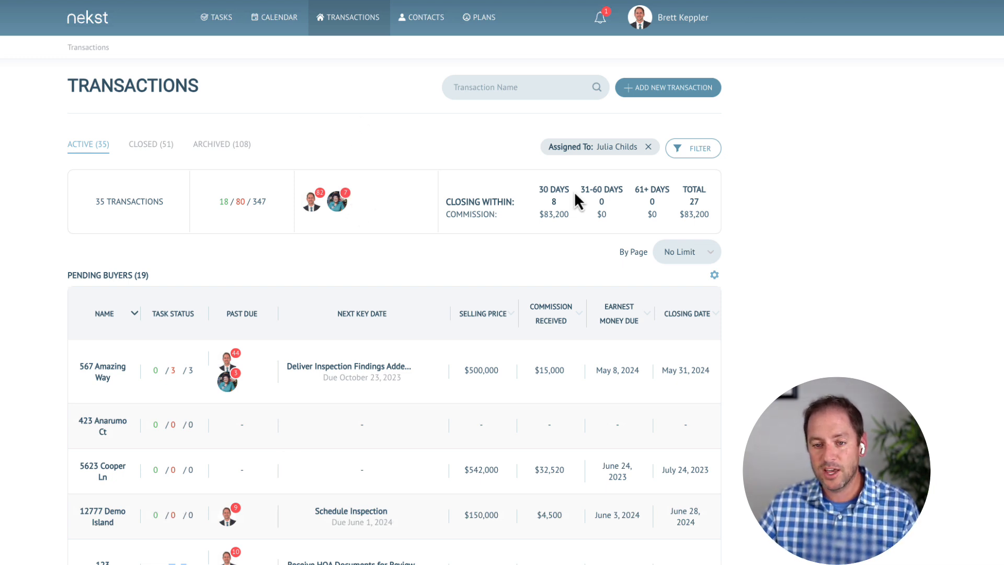
left_click_drag(531, 216, 597, 219)
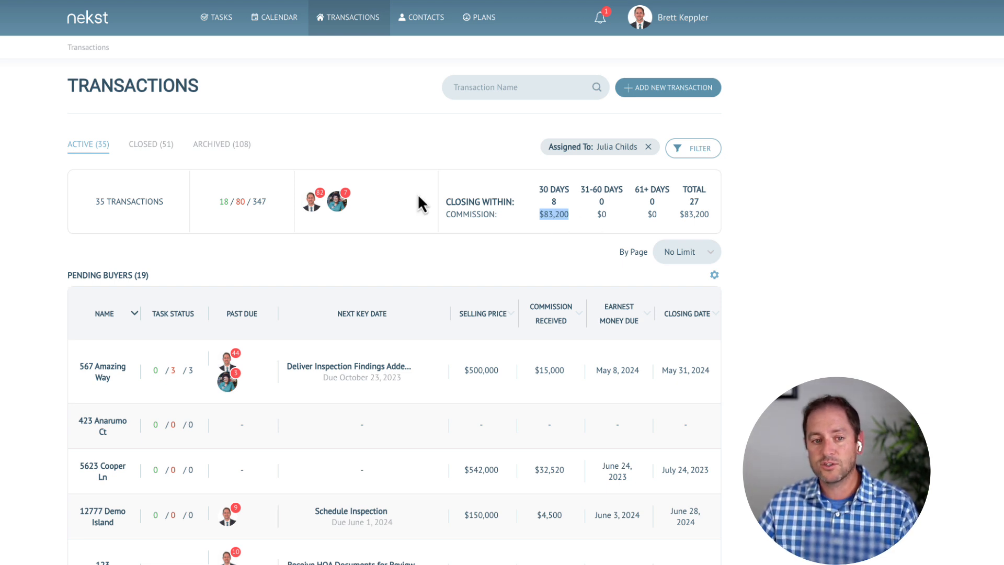
- Filter the task list to show only the transaction coordinator's tasks instead of your own
left_click(215, 24)
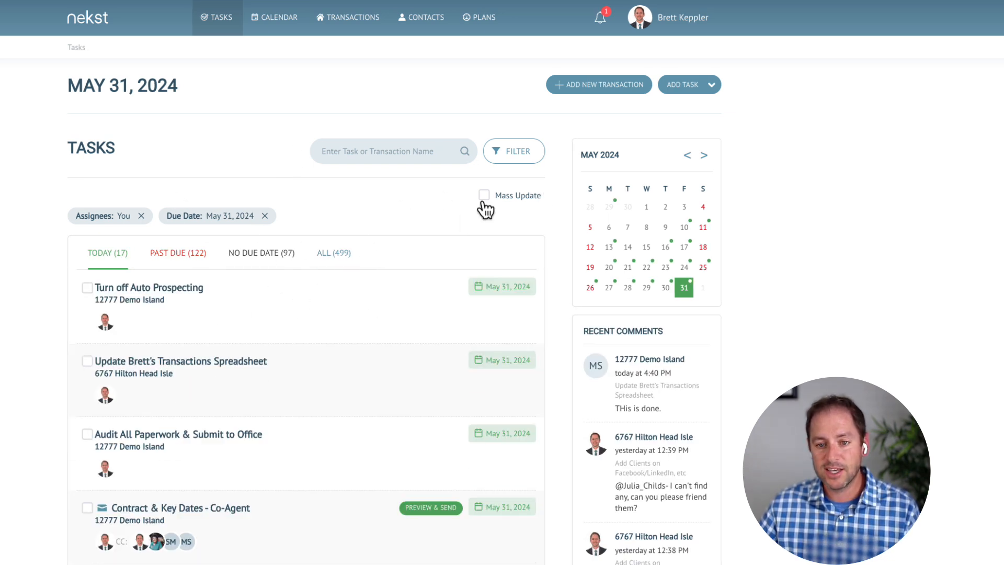
left_click(521, 156)
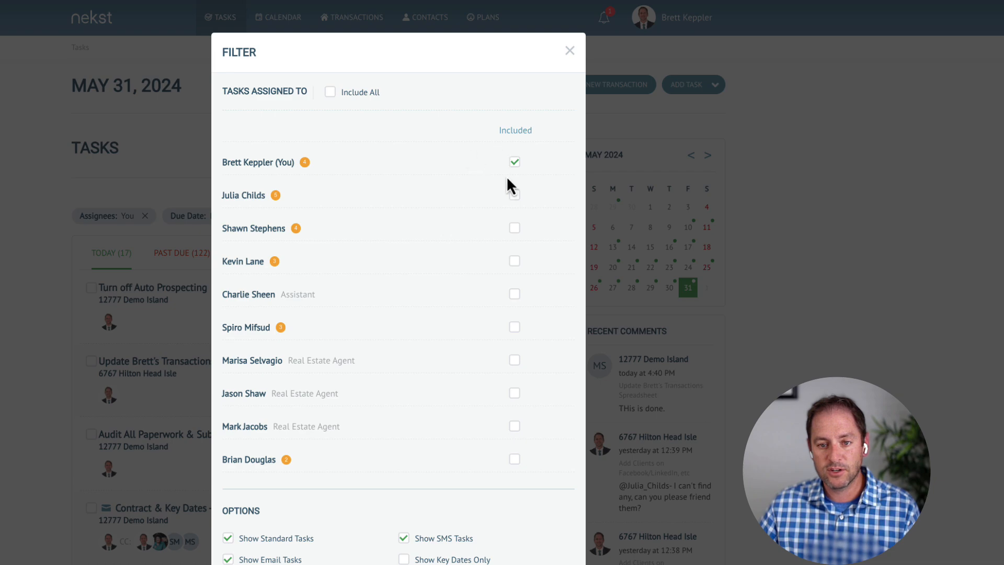
left_click(516, 162)
left_click(514, 195)
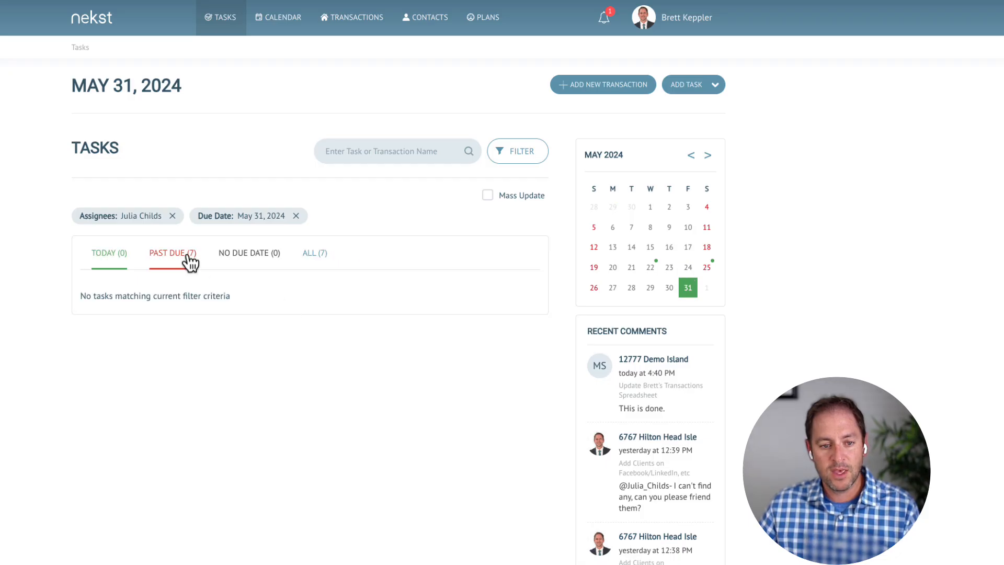
- Mark the coordinator's past-due tasks "Coordinator Team Introduction (Send From "My Broker")" and the first "Turn Off Automatic Prospecting" complete
left_click(188, 257)
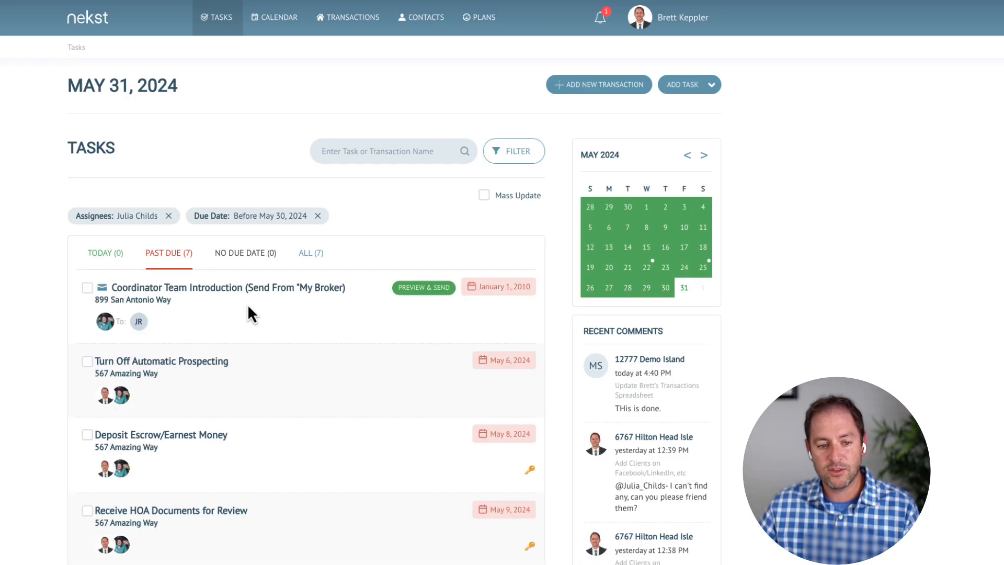
left_click(88, 289)
left_click(88, 288)
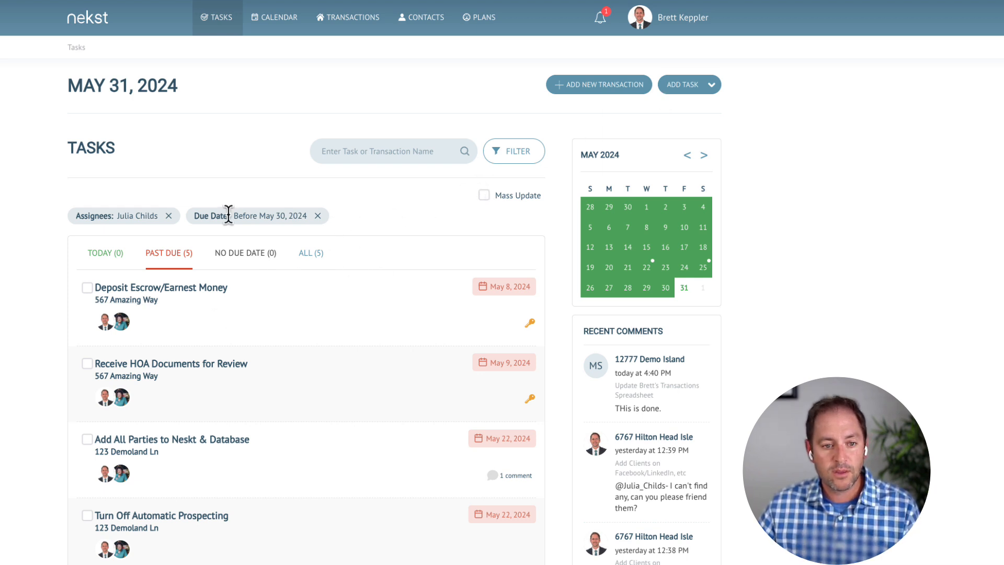
- Clear the assignee filter from the task list and open today's "Turn off Auto Prospecting" task
left_click(169, 216)
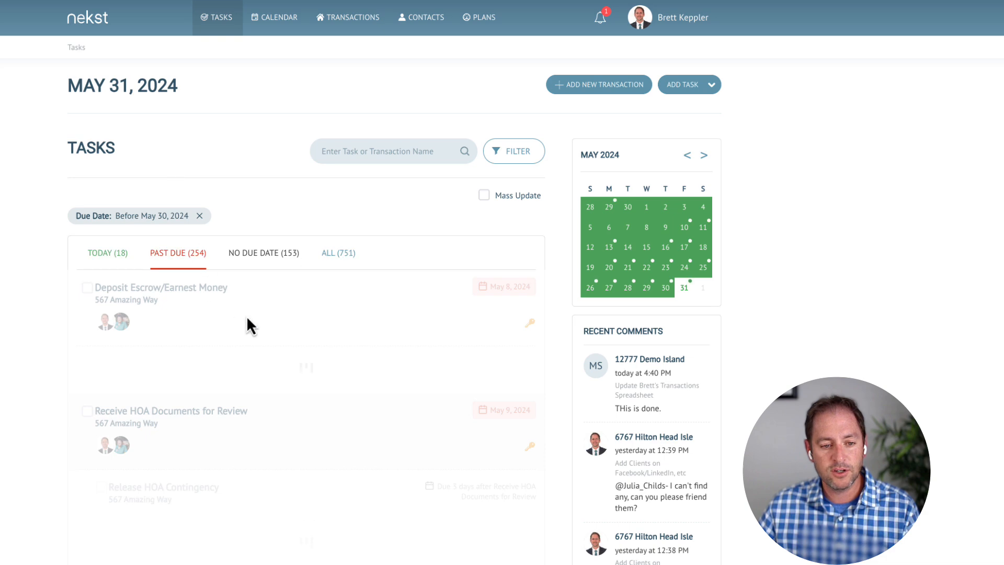
left_click(106, 255)
left_click(167, 302)
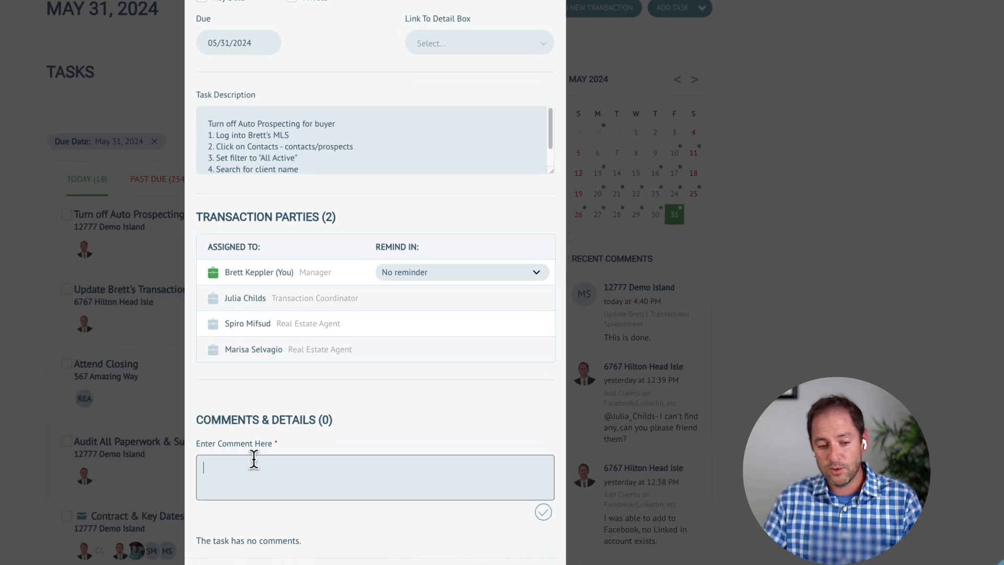
- Post the comment "this is a standard comment." on the "Turn off Auto Prospecting" task
type("this ")
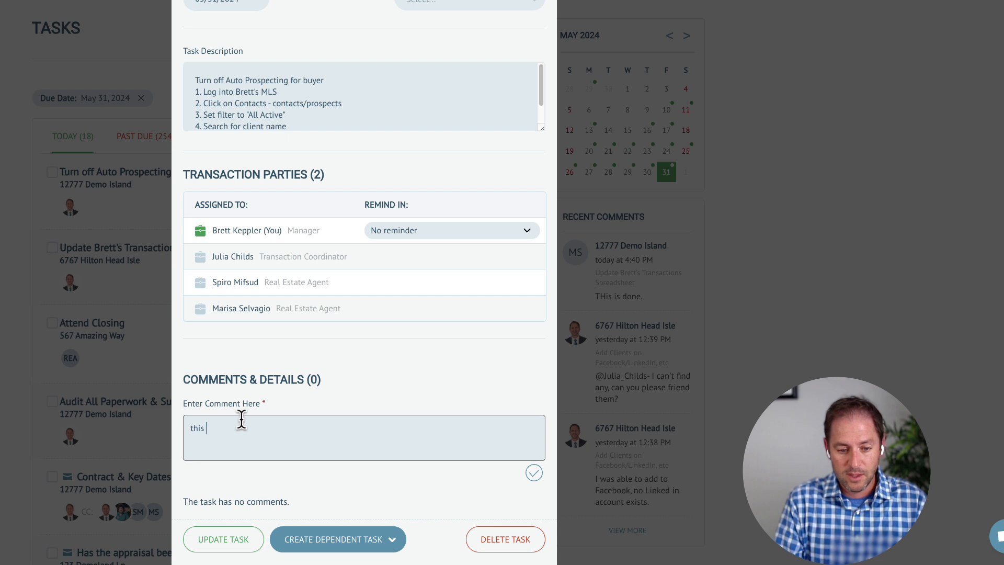
type("is a standard comment.")
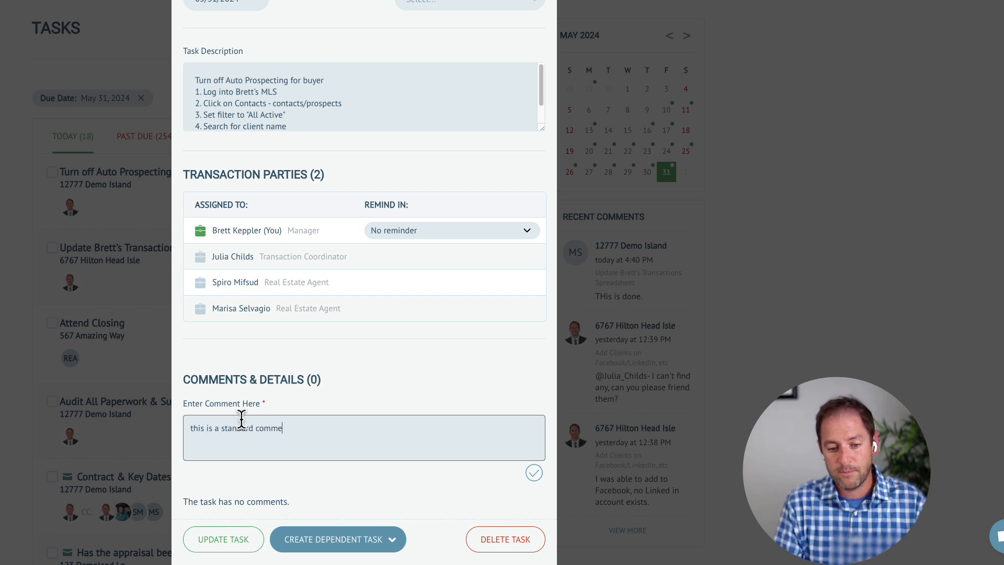
key("Return")
left_click(533, 473)
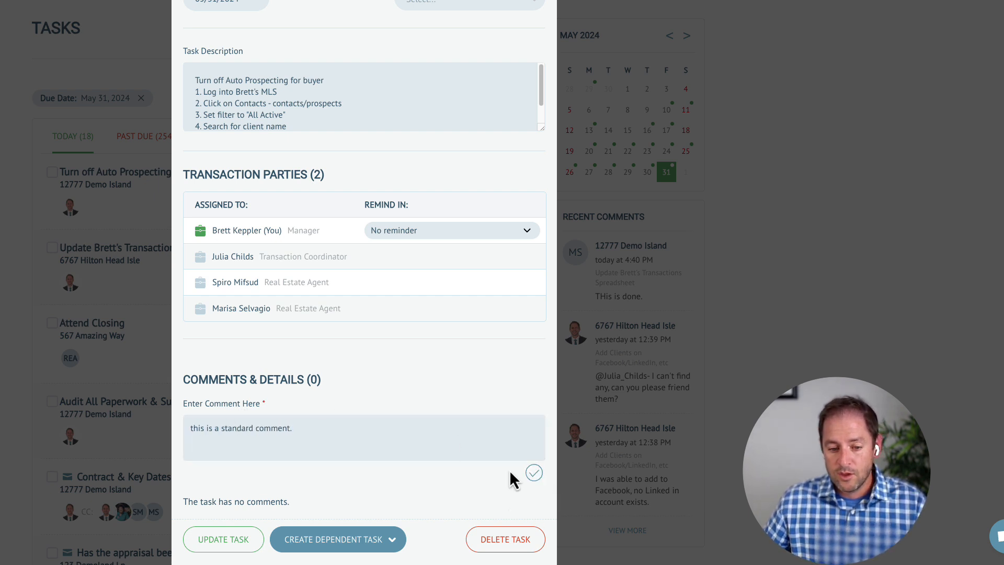
scroll(316, 442, "down", 1)
left_click(255, 396)
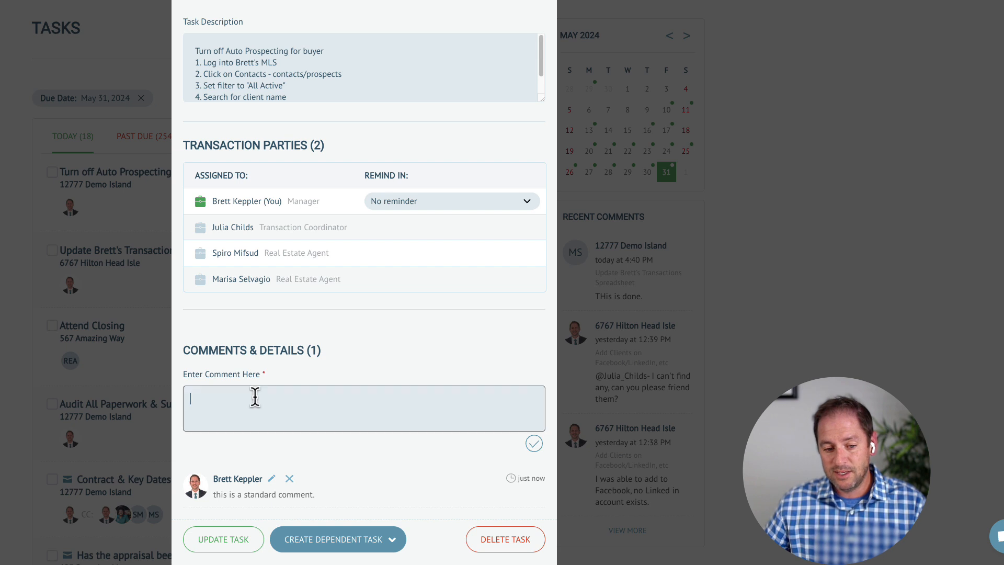
type("@")
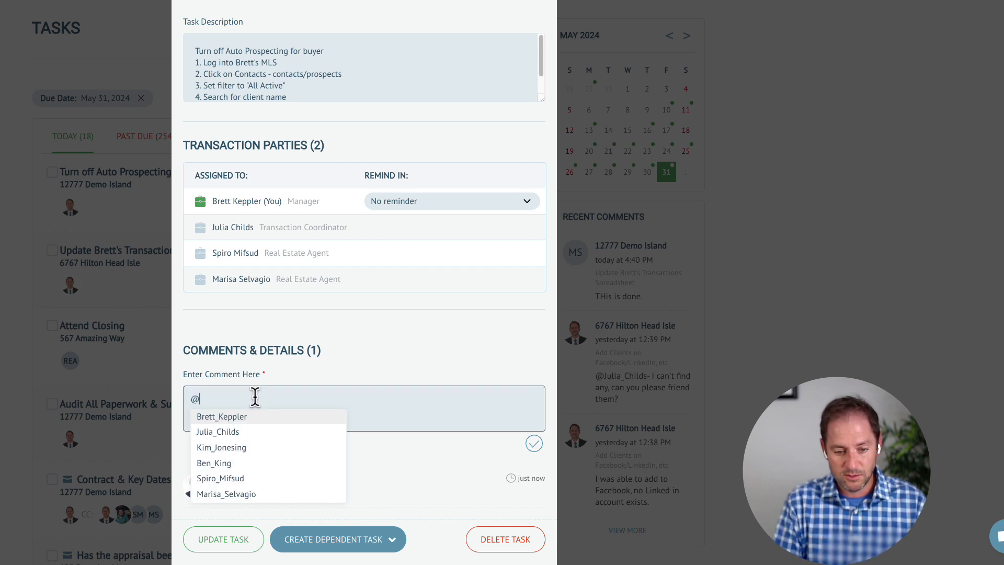
key("Down")
key("Return")
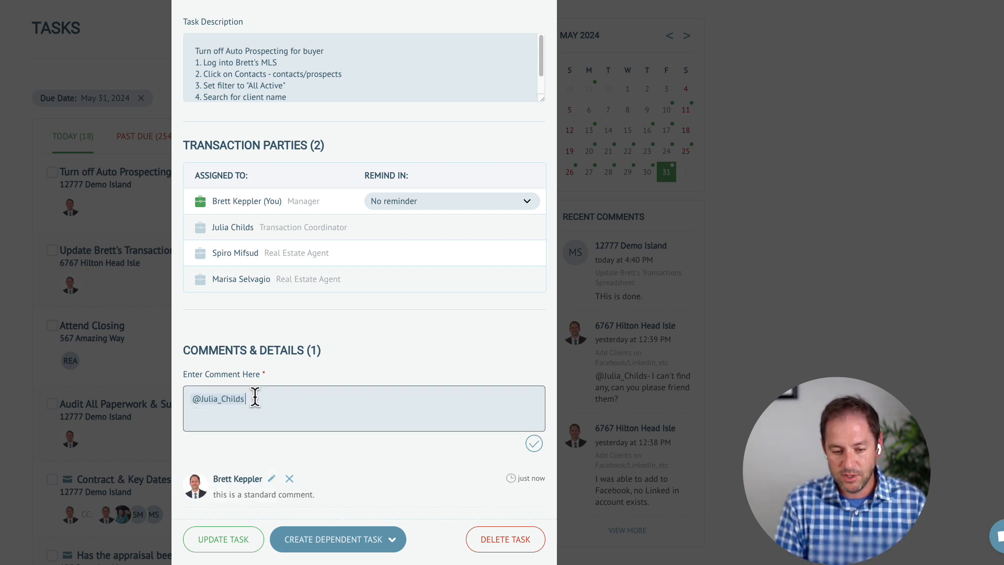
type("-")
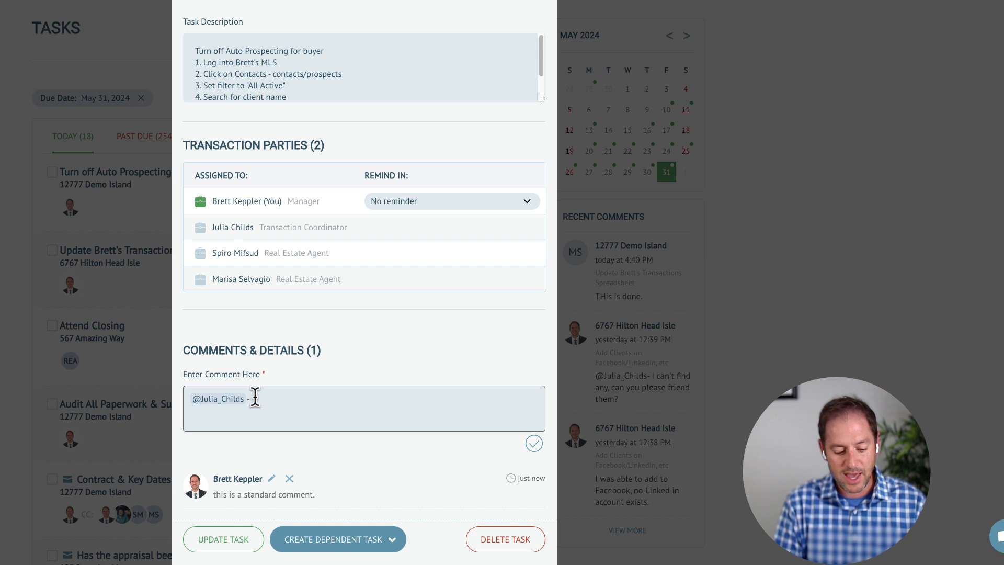
type(" @")
key("Down")
key("Down")
key("Return")
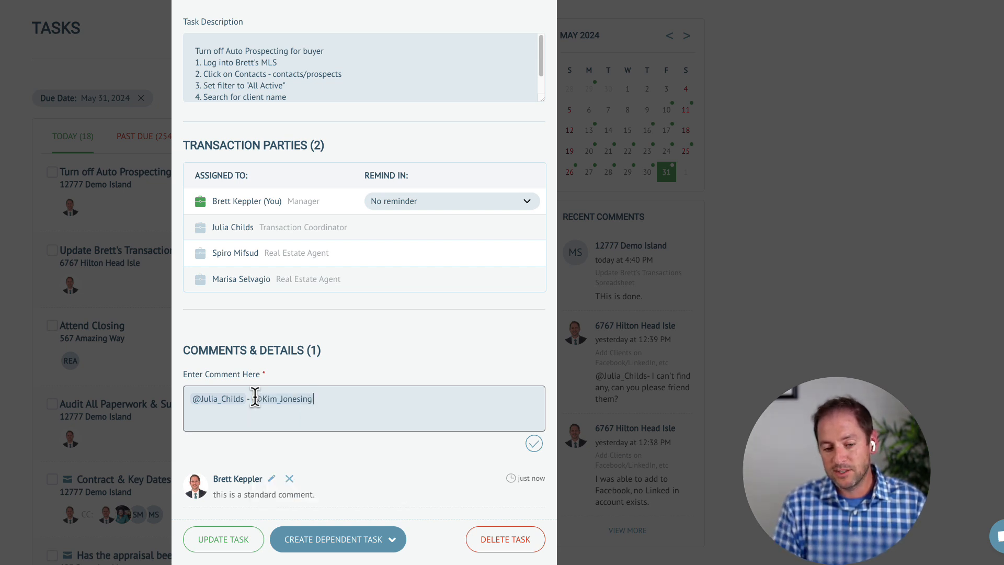
key("BackSpace")
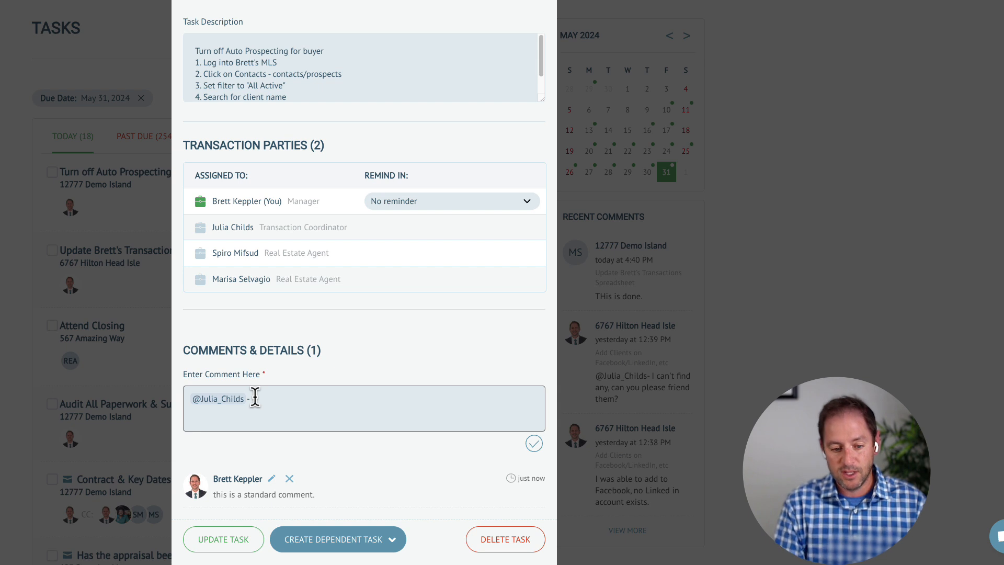
type("why is th")
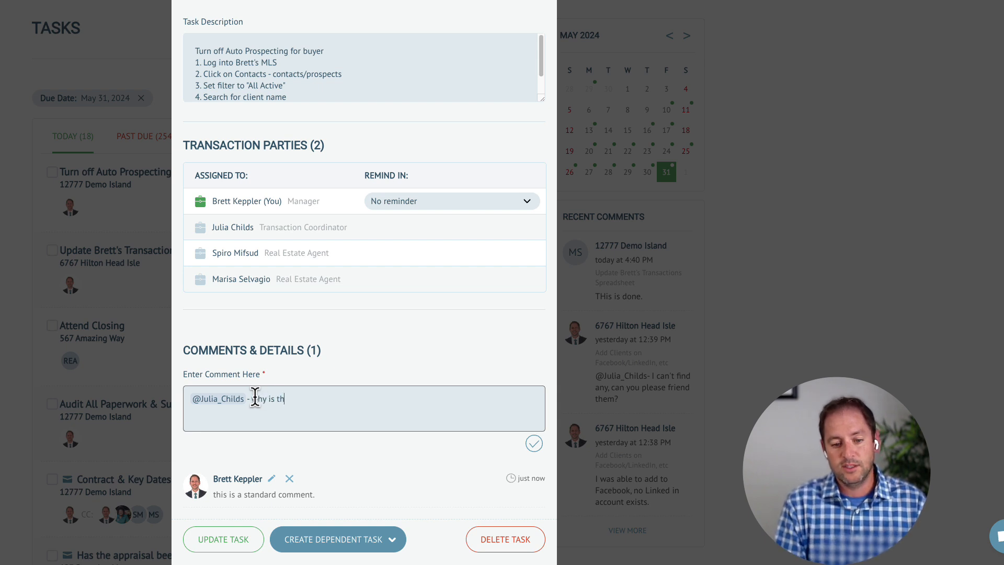
type("is not done?")
key("BackSpace")
key("BackSpace")
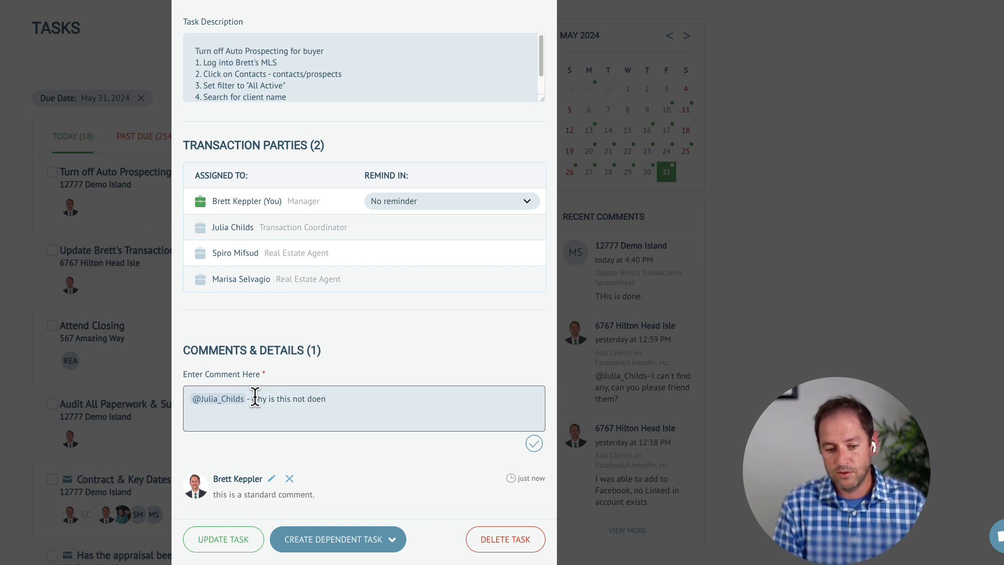
type("ne?")
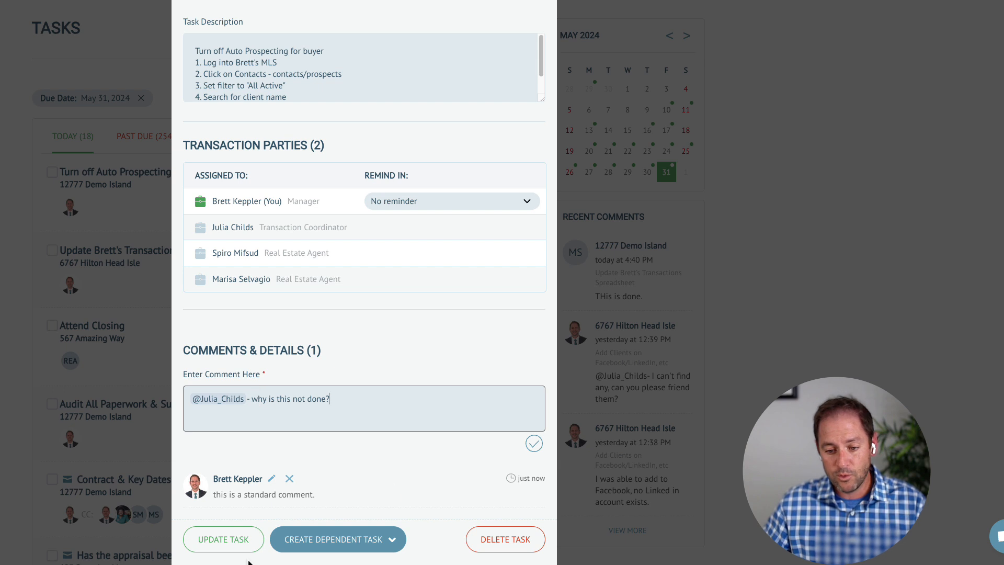
left_click(534, 443)
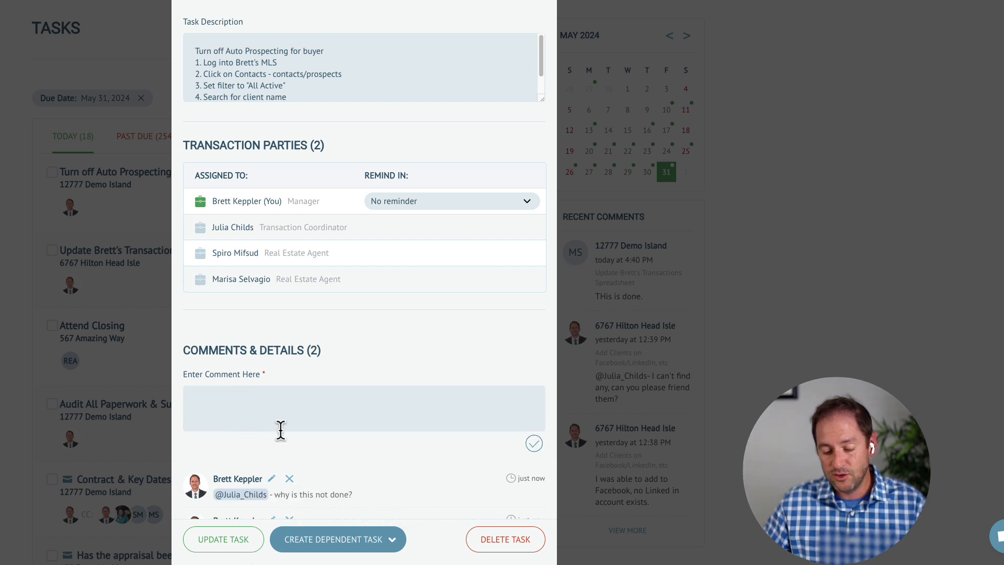
- Save the "Turn off Auto Prospecting" task with its comments and return to the task list
scroll(309, 437, "down", 1)
scroll(308, 430, "down", 1)
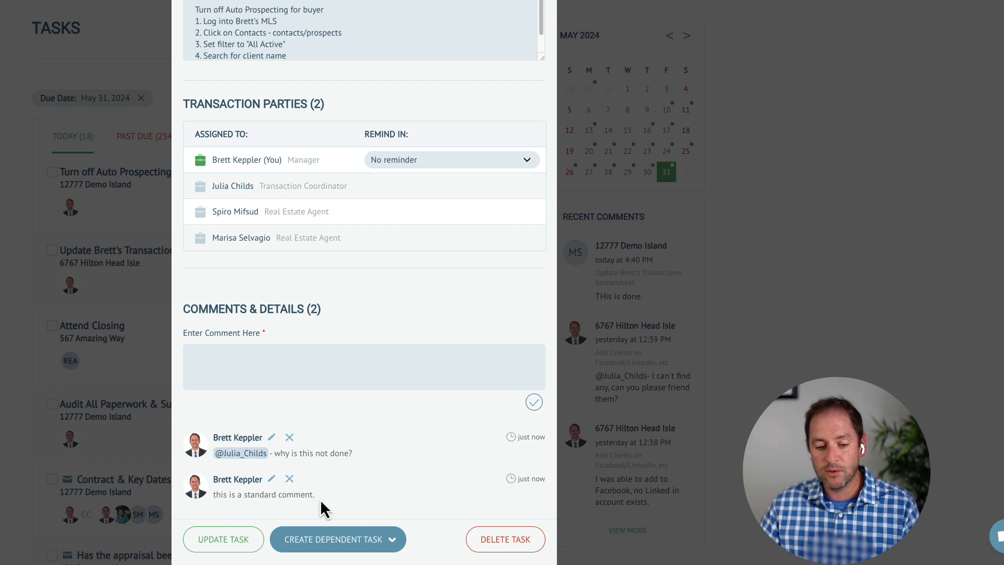
left_click(246, 536)
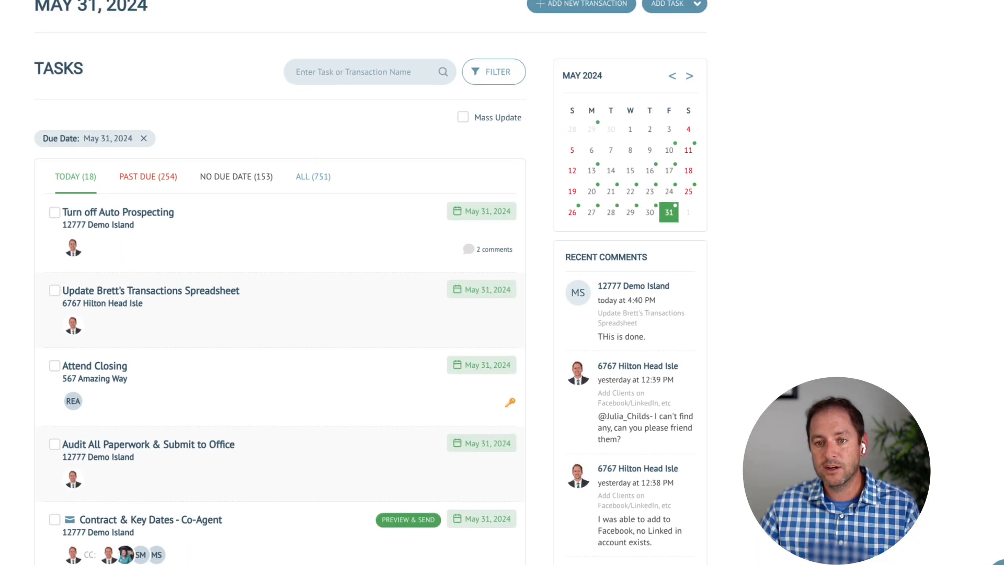
- Review the recent notifications for comments, mentions and completed tasks, and close the notification list
left_click(597, 20)
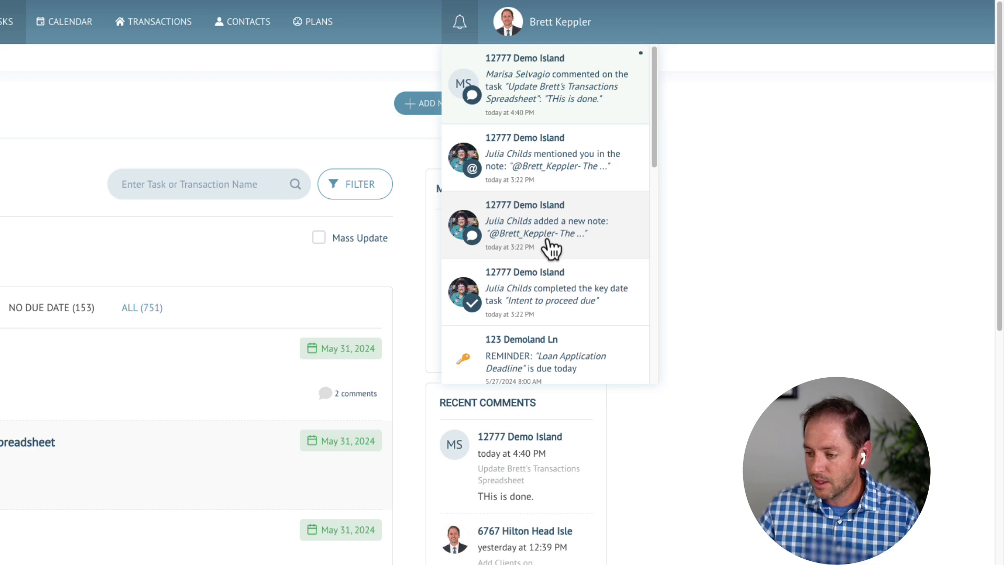
left_click(285, 105)
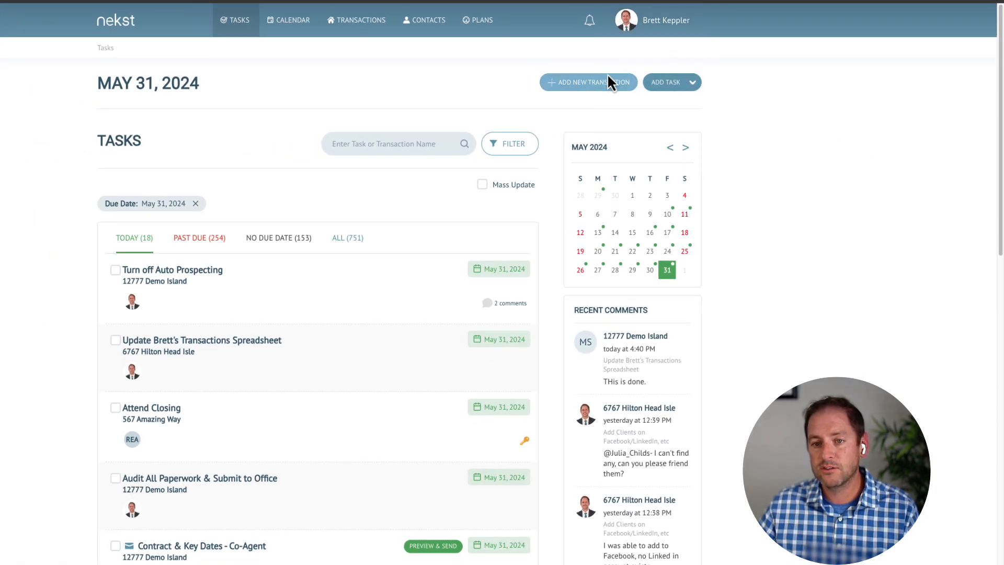
- Open the history of the transaction containing the "Turn off Auto Prospecting" task and examine its logged comments and task completions
left_click(167, 282)
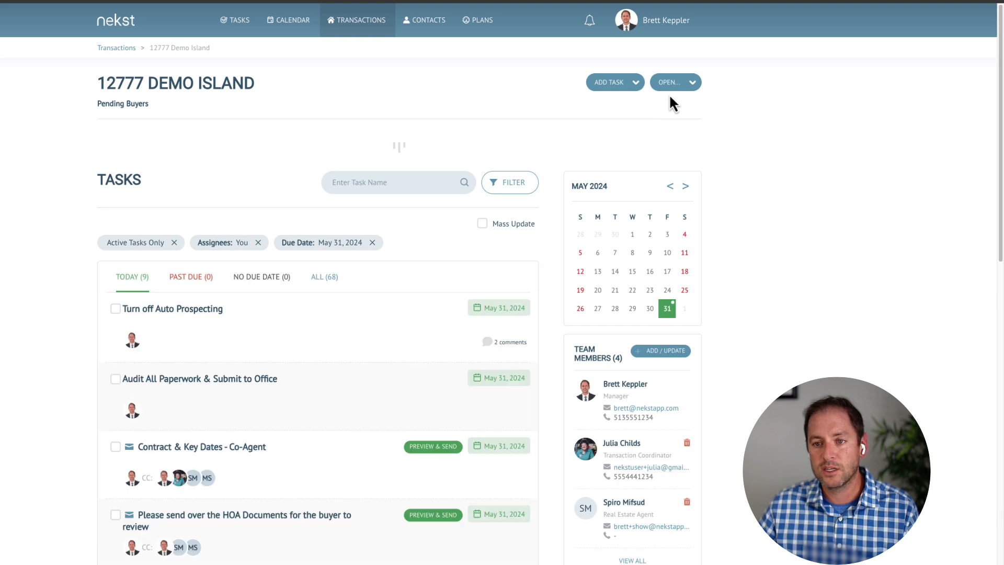
mouse_move(677, 90)
left_click(639, 151)
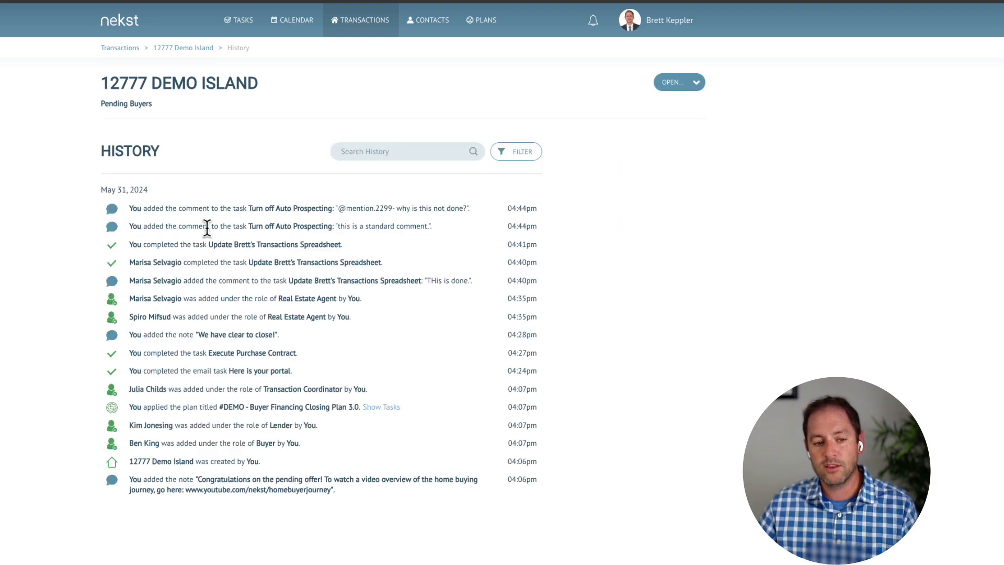
left_click_drag(151, 262, 243, 263)
left_click(182, 246)
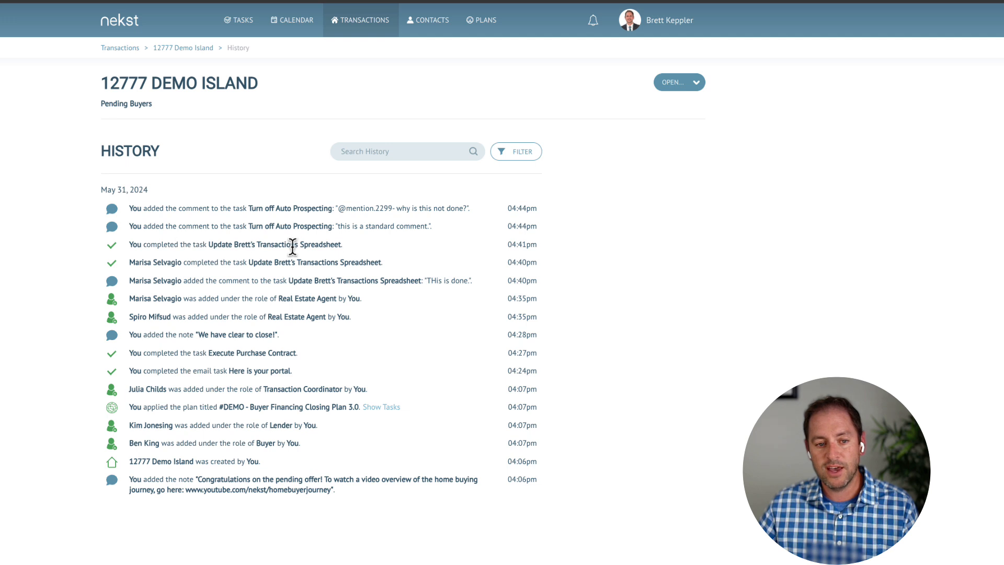
left_click_drag(192, 226, 333, 237)
left_click(215, 200)
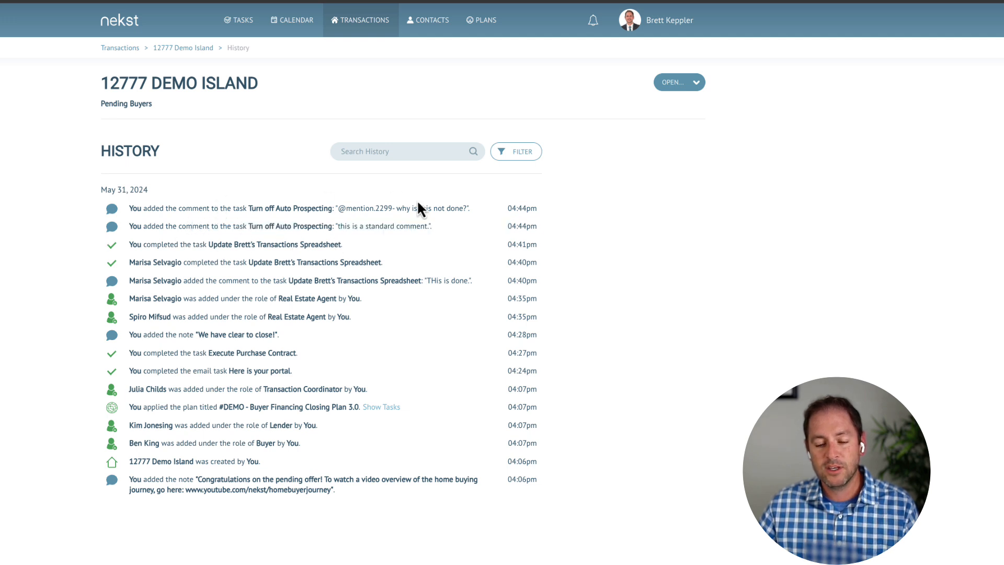